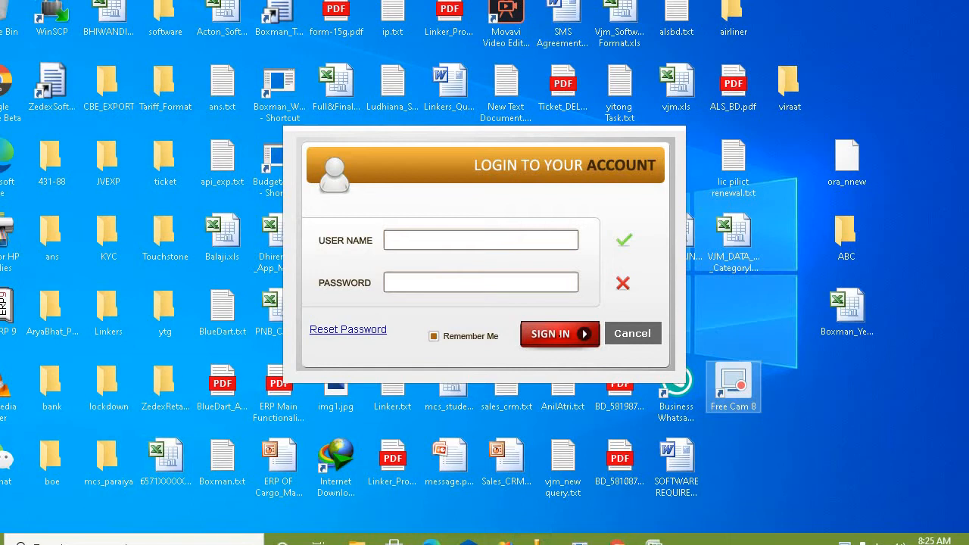
# Step: Bring the 2516 (1).xls workbook to the front and restore it to a floating window
pyautogui.moveTo(654, 540)
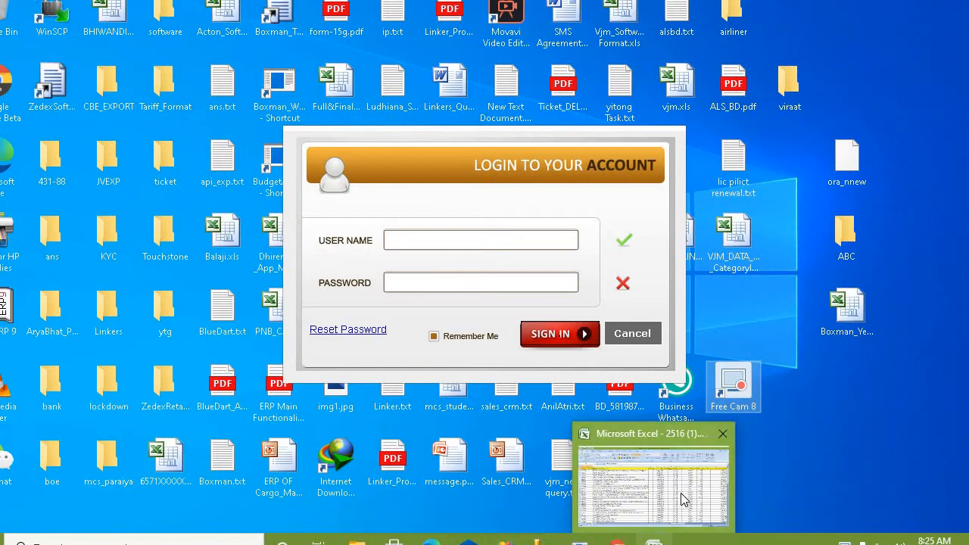
pyautogui.click(684, 499)
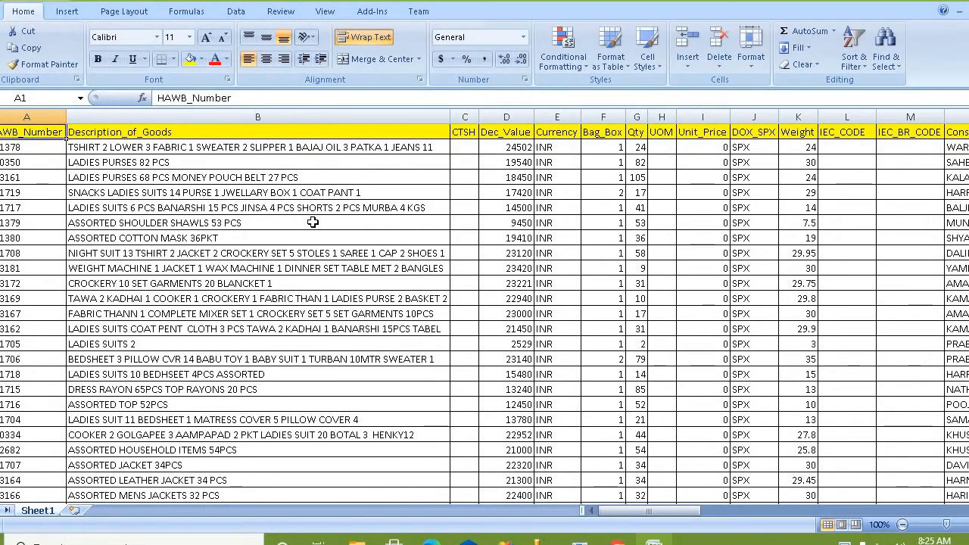
pyautogui.click(313, 221)
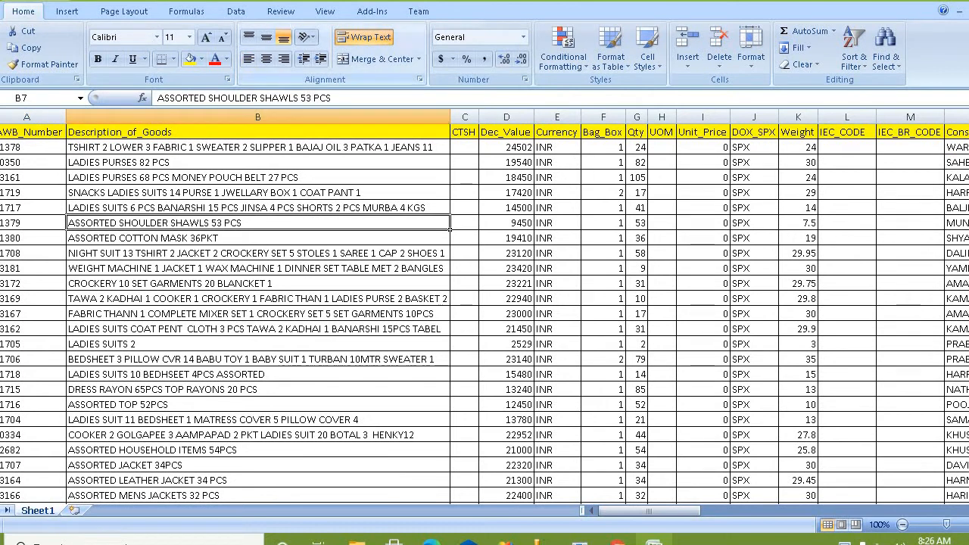
pyautogui.doubleClick(401, 1)
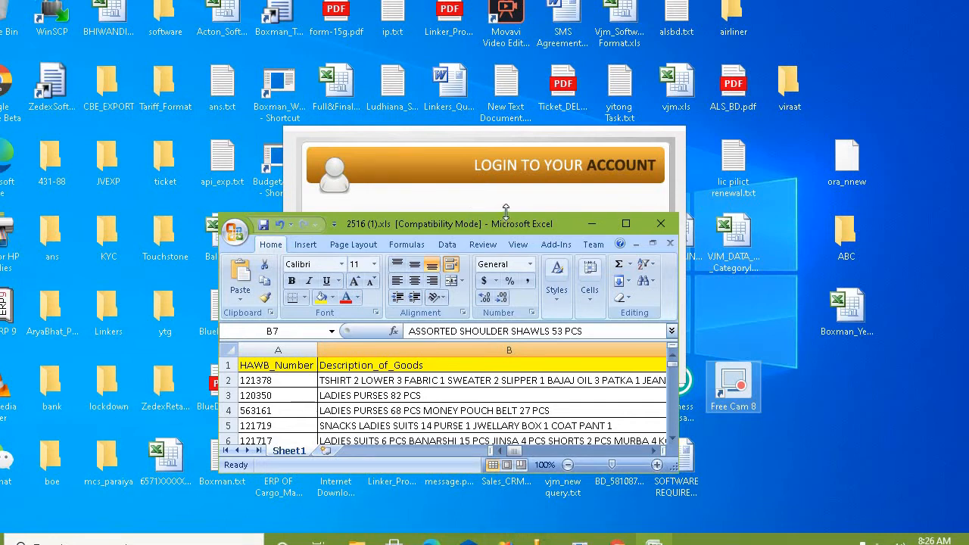
# Step: Resize the workbook window taller and wider to show rows and columns through DOX_SPX
pyautogui.moveTo(506, 198); pyautogui.dragTo(492, 47)
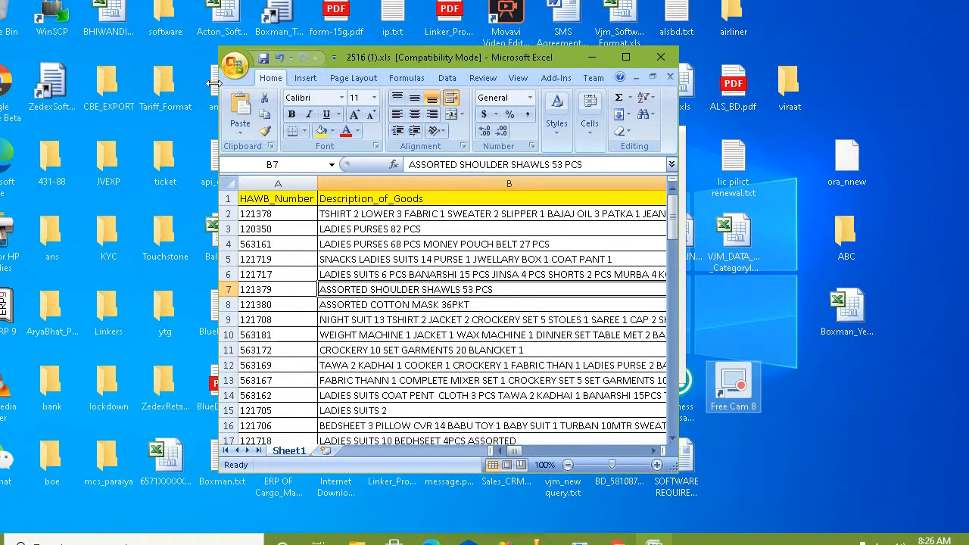
pyautogui.moveTo(220, 77); pyautogui.dragTo(13, 78)
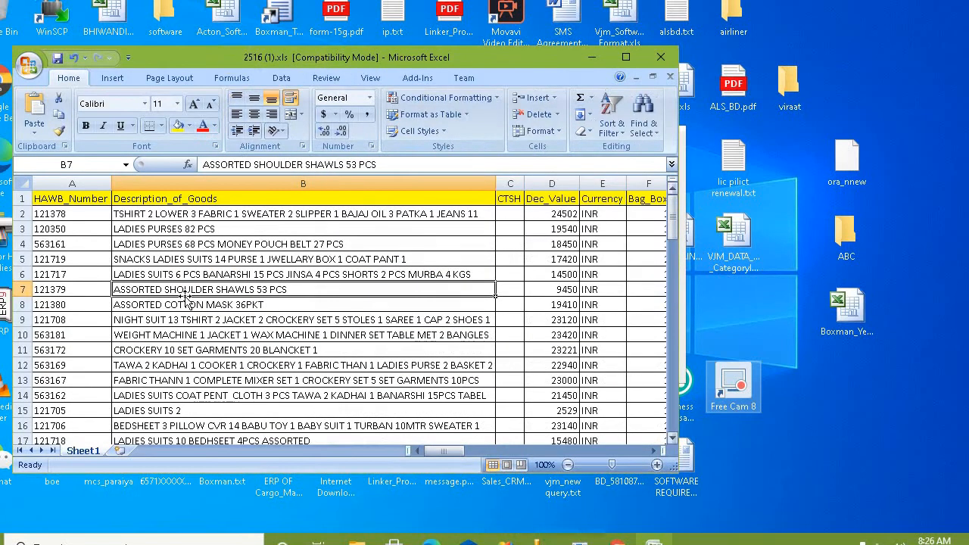
pyautogui.click(84, 201)
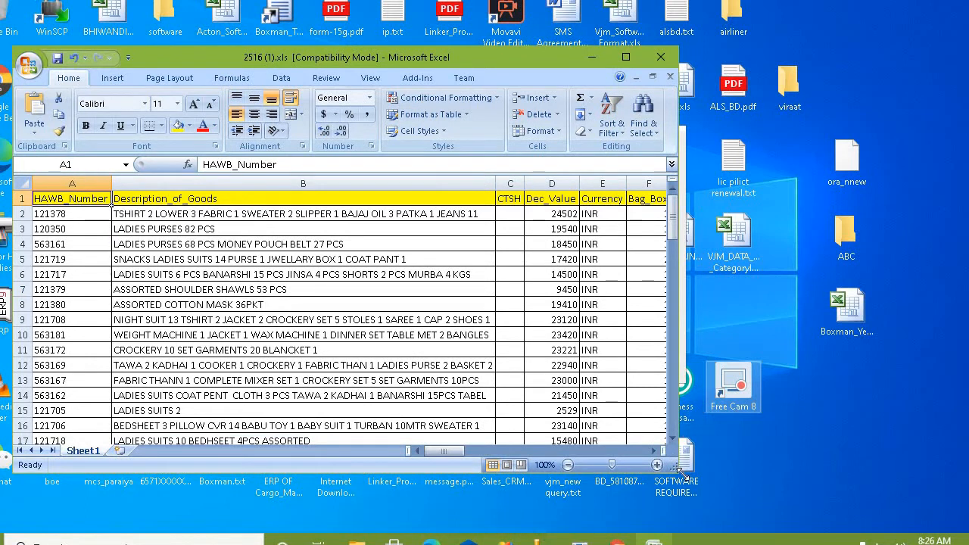
pyautogui.moveTo(679, 471); pyautogui.dragTo(852, 485)
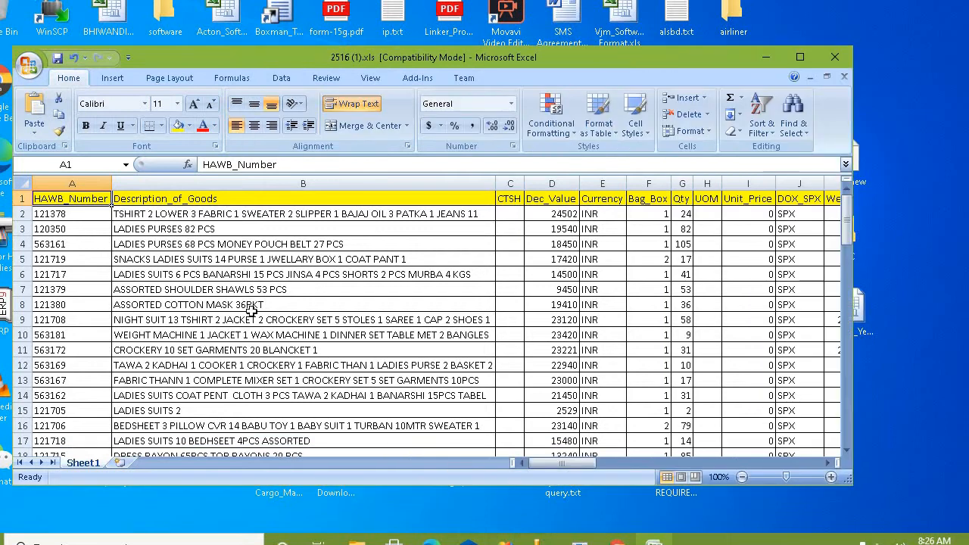
pyautogui.click(74, 227)
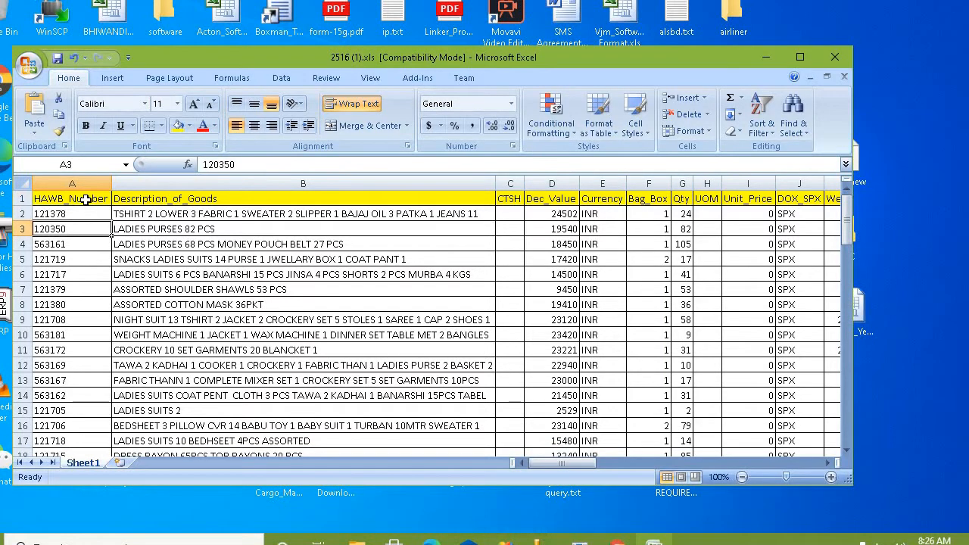
pyautogui.click(85, 199)
pyautogui.press('Right')
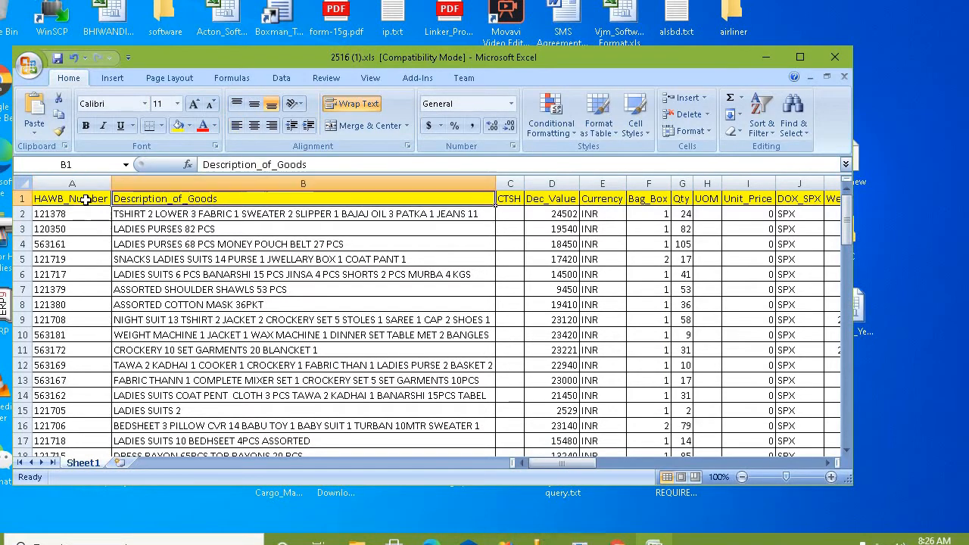
pyautogui.press('Right')
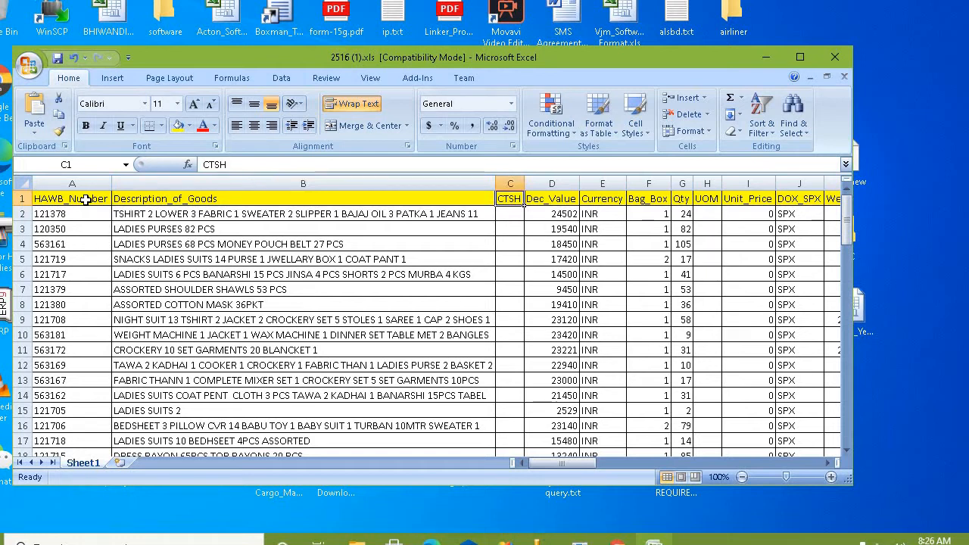
pyautogui.press('Right')
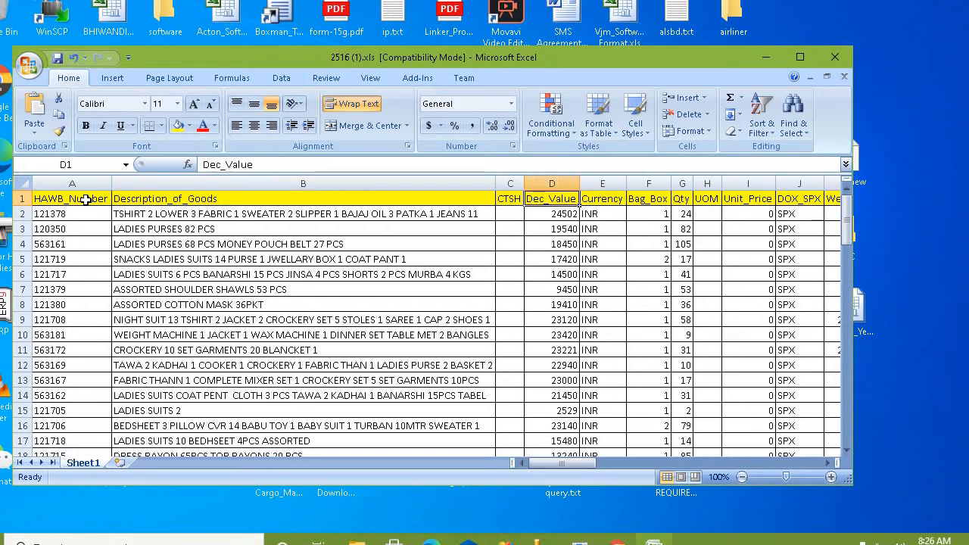
pyautogui.press('Right')
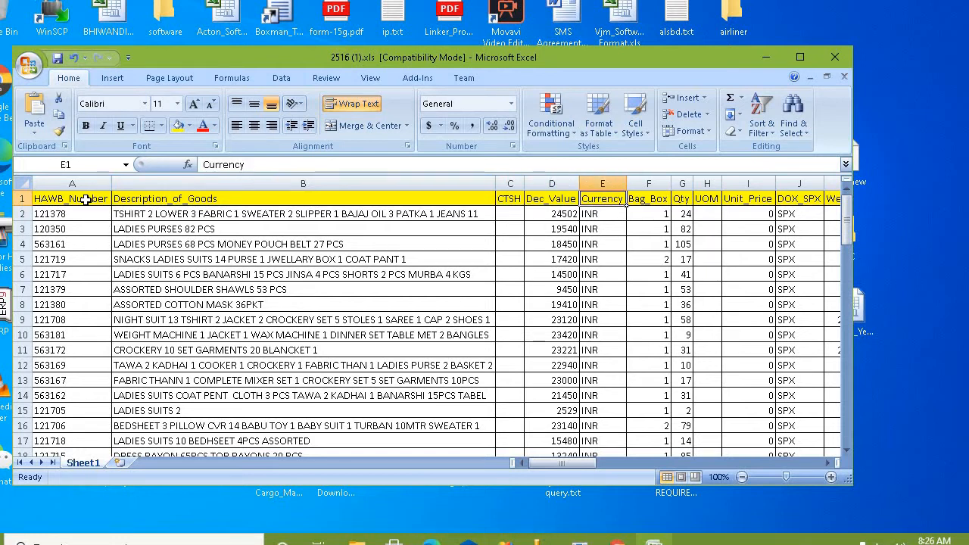
pyautogui.press('Left')
pyautogui.press('Right')
pyautogui.press('Down')
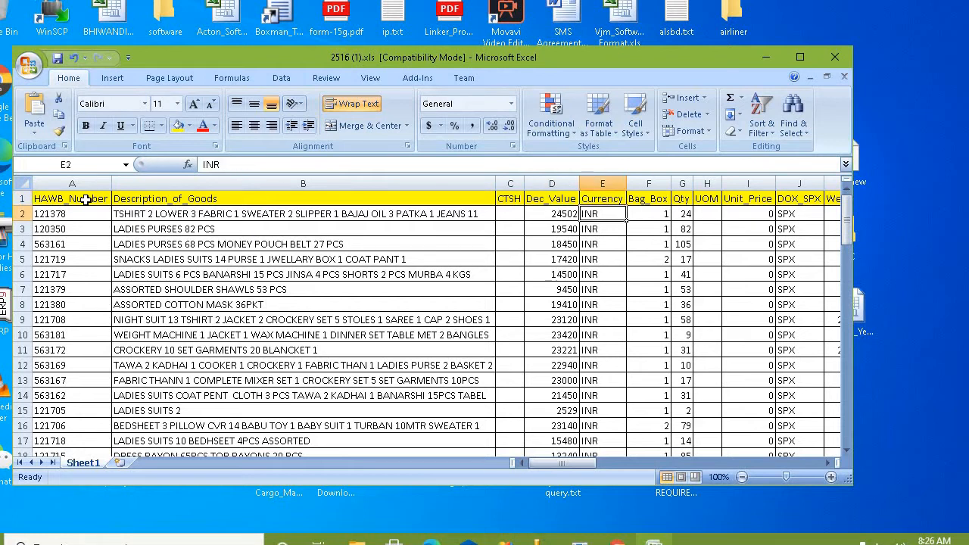
pyautogui.press('Up')
pyautogui.press('Down')
pyautogui.press('Up')
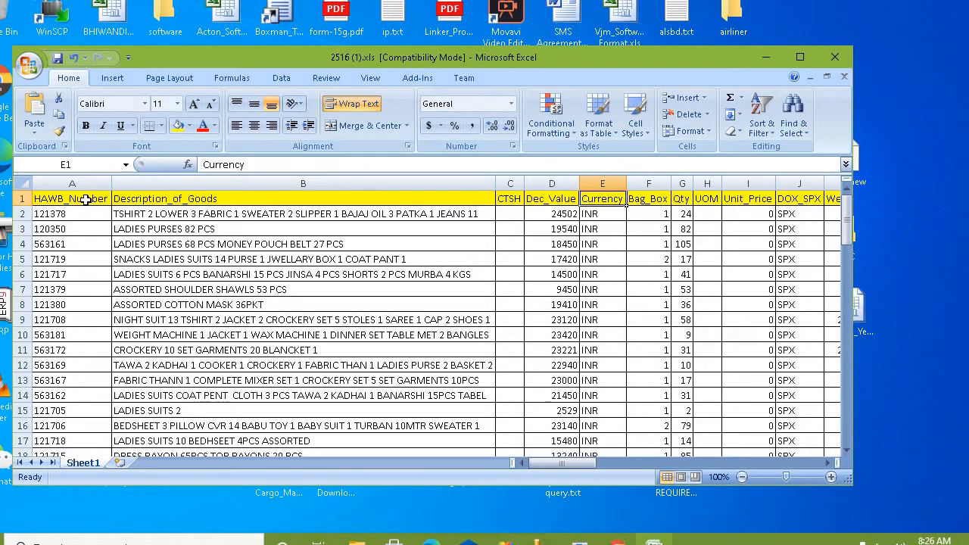
pyautogui.press('Right')
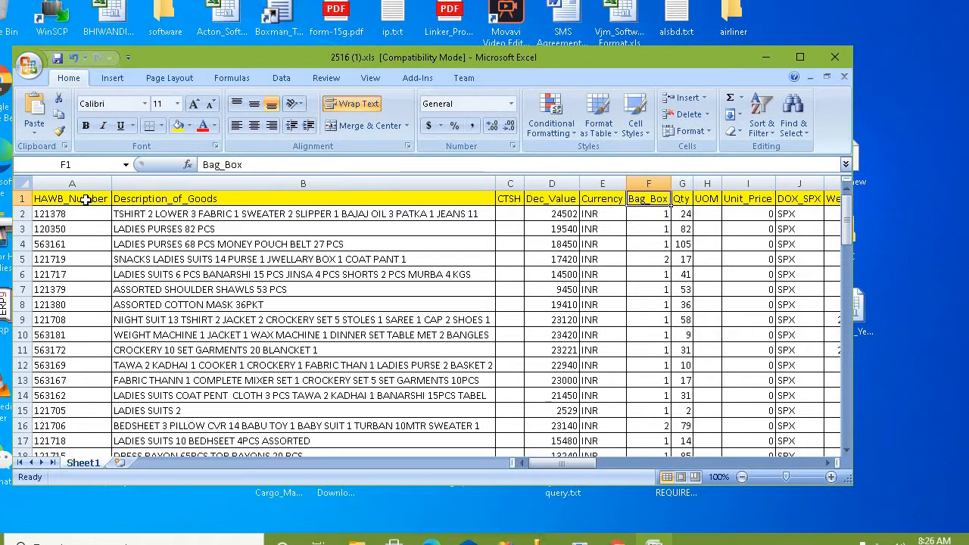
pyautogui.press('Right')
pyautogui.press('Left')
# Step: Check the Qty column, whose first quantity is 24, then reach the UOM header
pyautogui.press('Right')
pyautogui.press('Down')
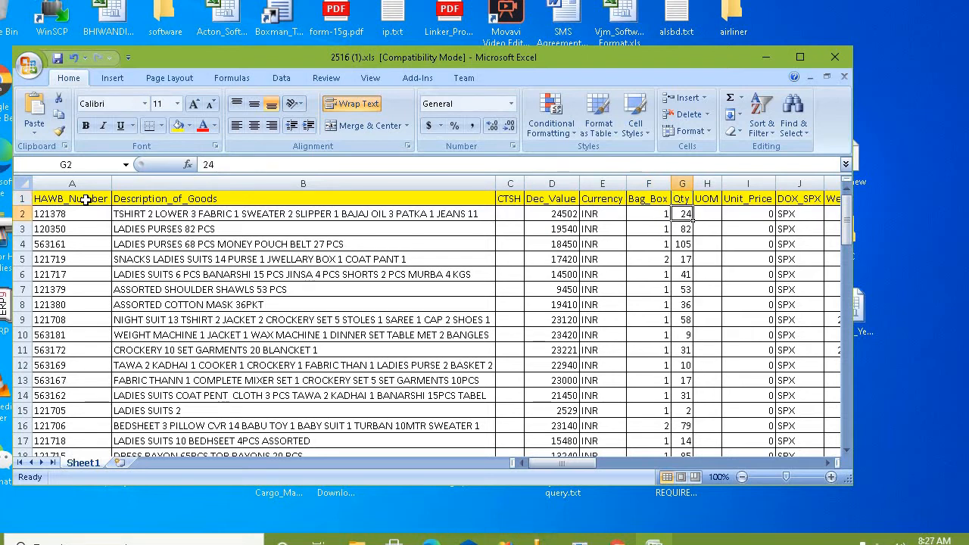
pyautogui.press('Up')
pyautogui.press('Down')
pyautogui.press('Up')
pyautogui.press('Right')
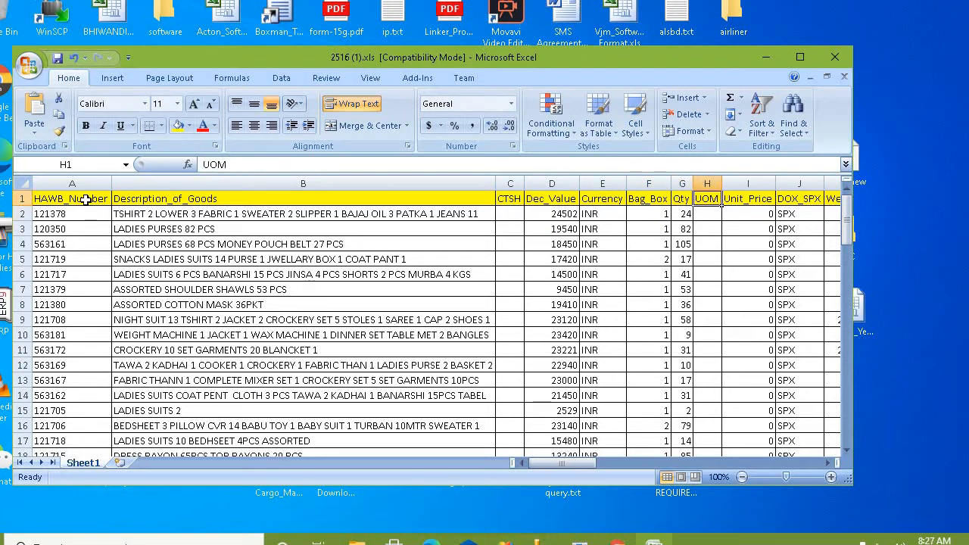
# Step: Enter PCS in H2 and KG in H3 as the two units of measure
pyautogui.press('Down')
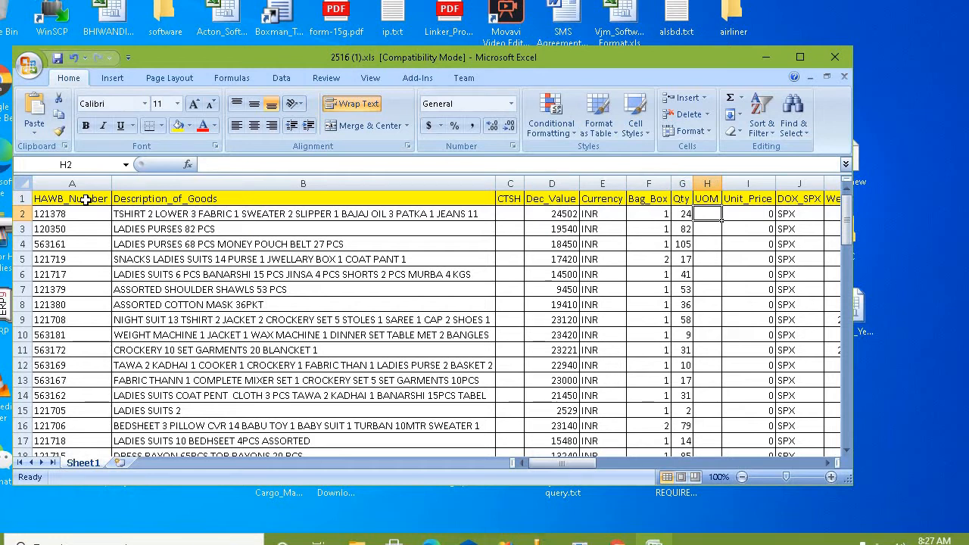
pyautogui.write('PCS')
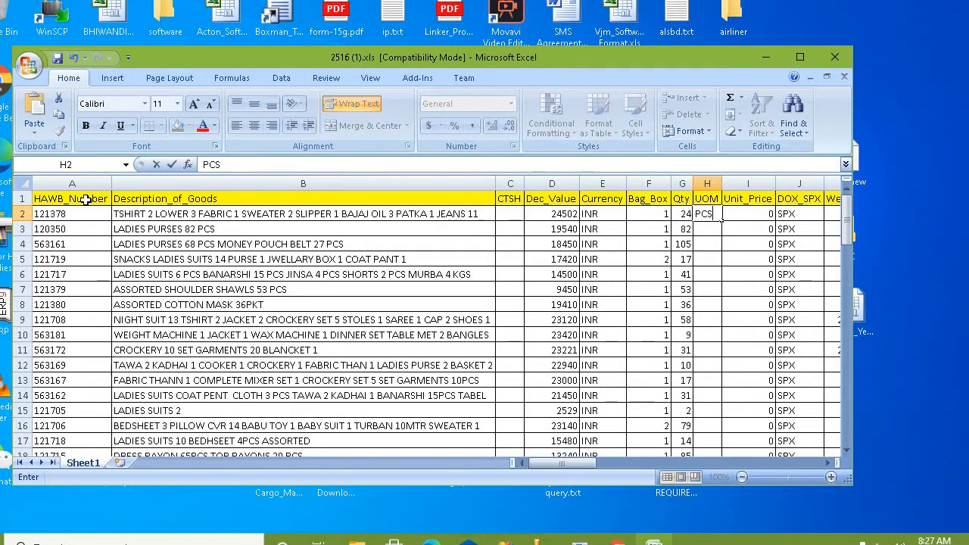
pyautogui.press('Return')
pyautogui.write('KG')
pyautogui.press('Return')
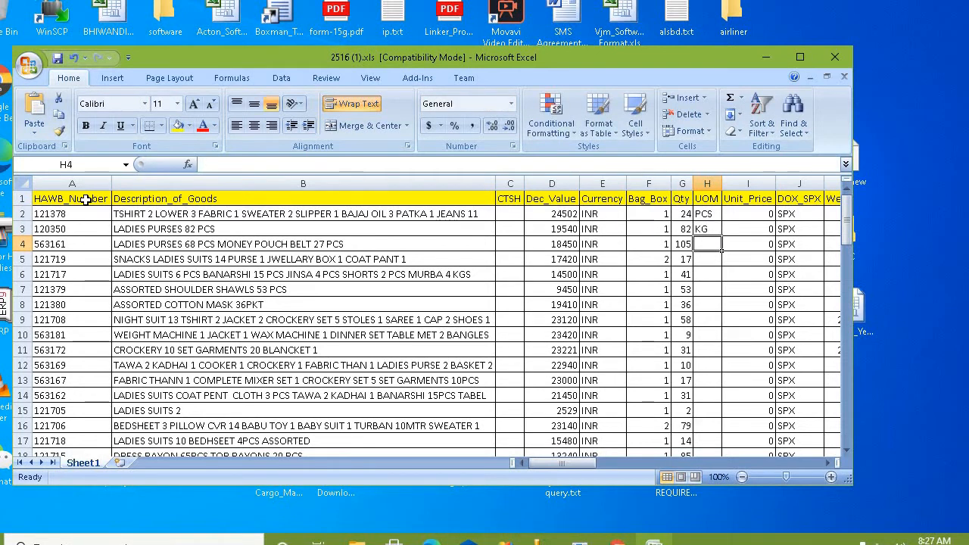
pyautogui.press('Up')
pyautogui.press('Up')
pyautogui.press('Right')
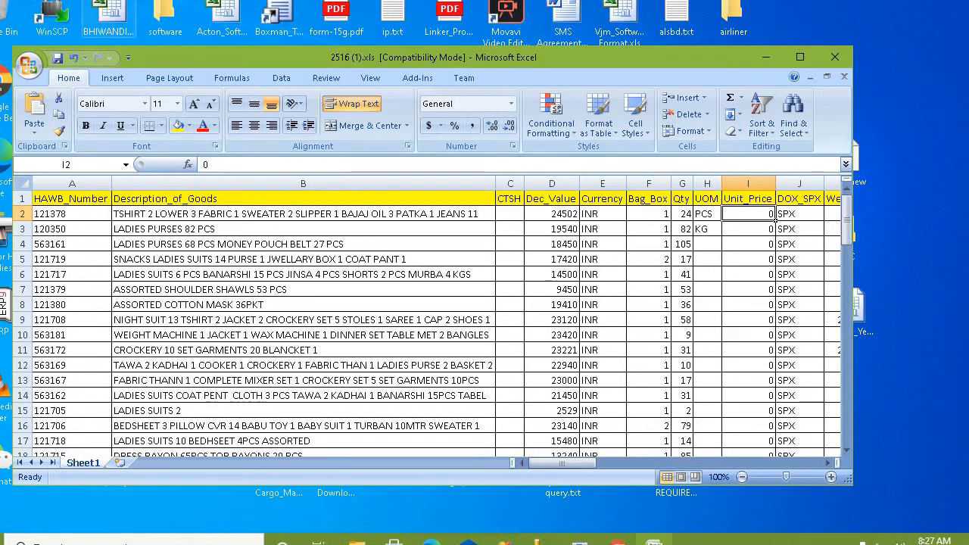
pyautogui.click(364, 103)
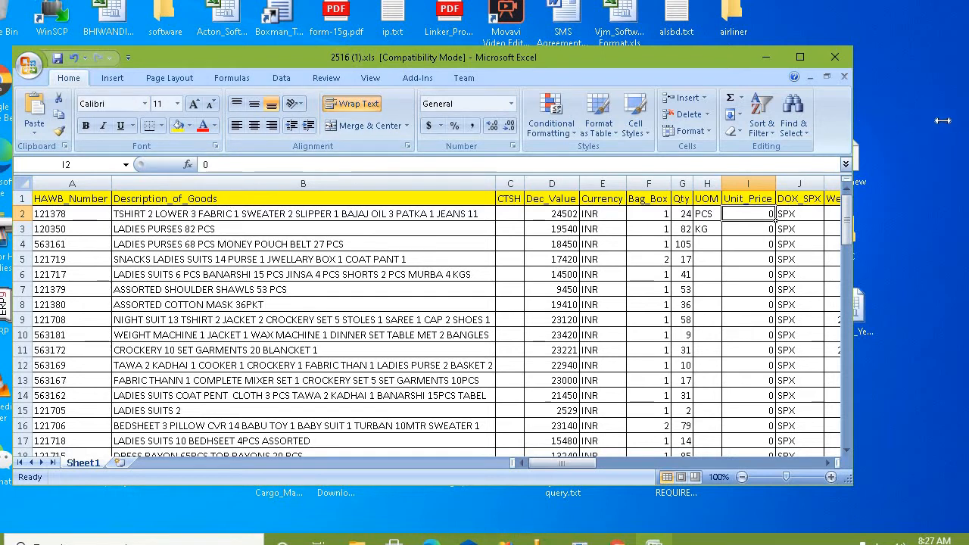
pyautogui.moveTo(943, 121); pyautogui.dragTo(950, 121)
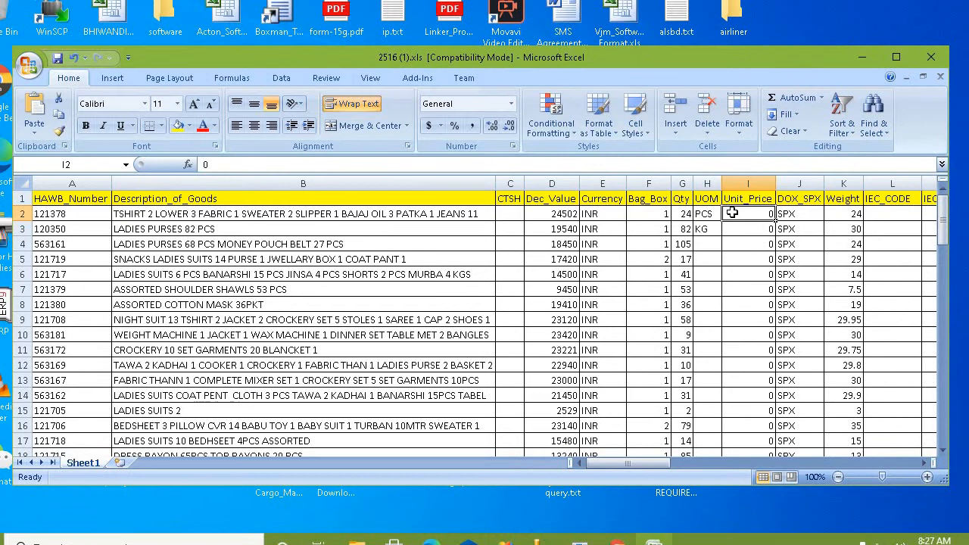
pyautogui.click(681, 212)
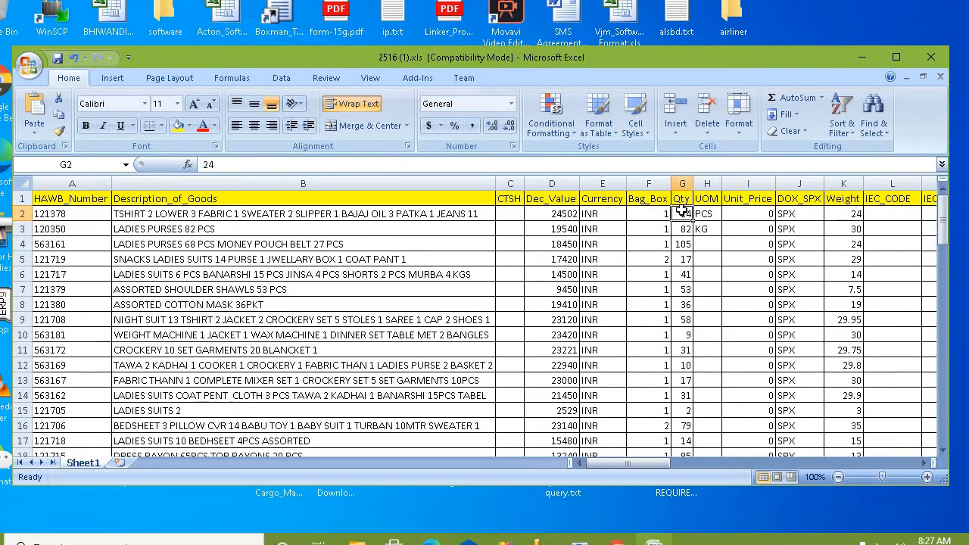
pyautogui.click(755, 214)
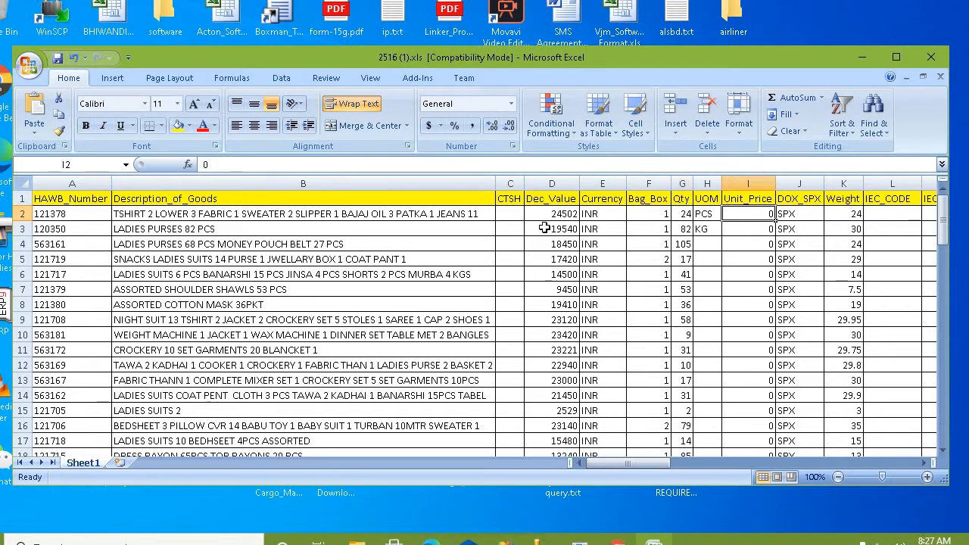
pyautogui.click(556, 213)
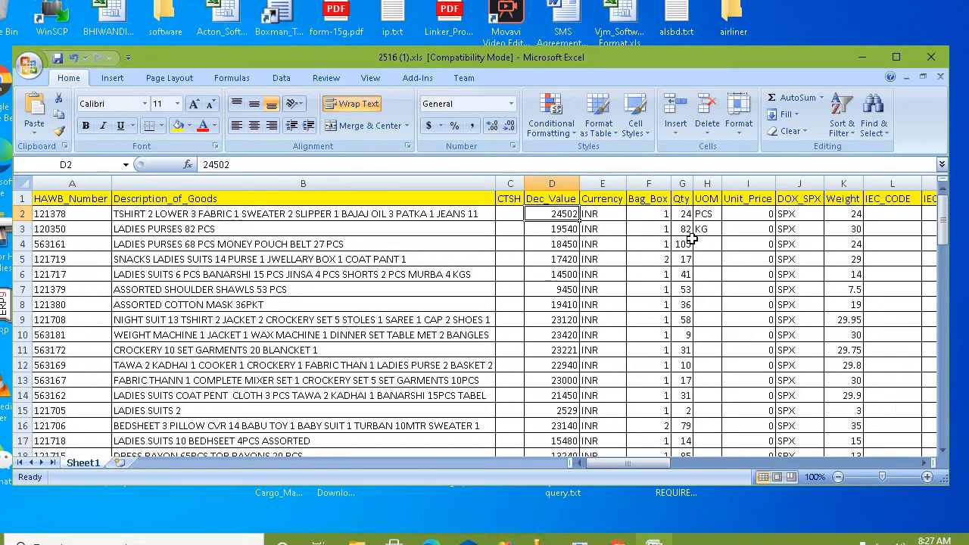
pyautogui.click(792, 216)
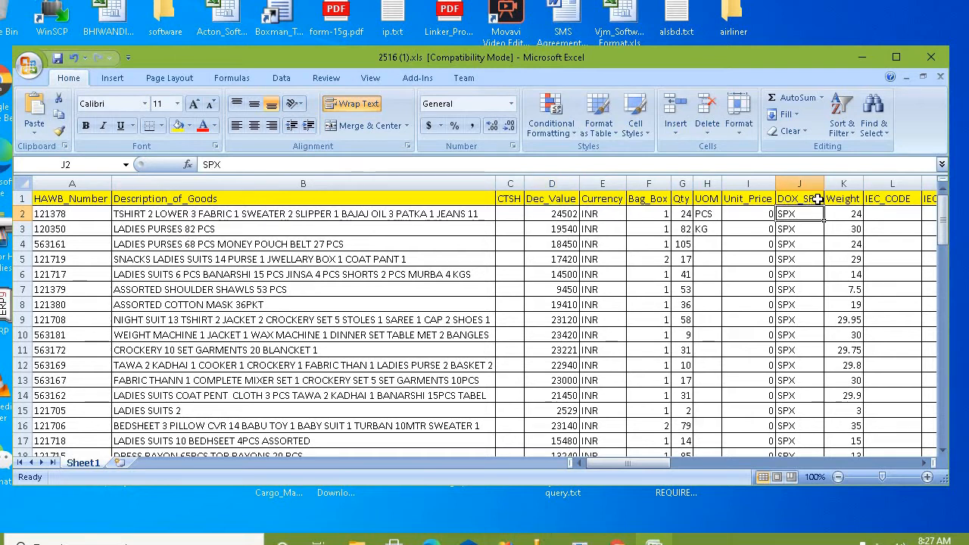
pyautogui.click(817, 199)
pyautogui.click(804, 230)
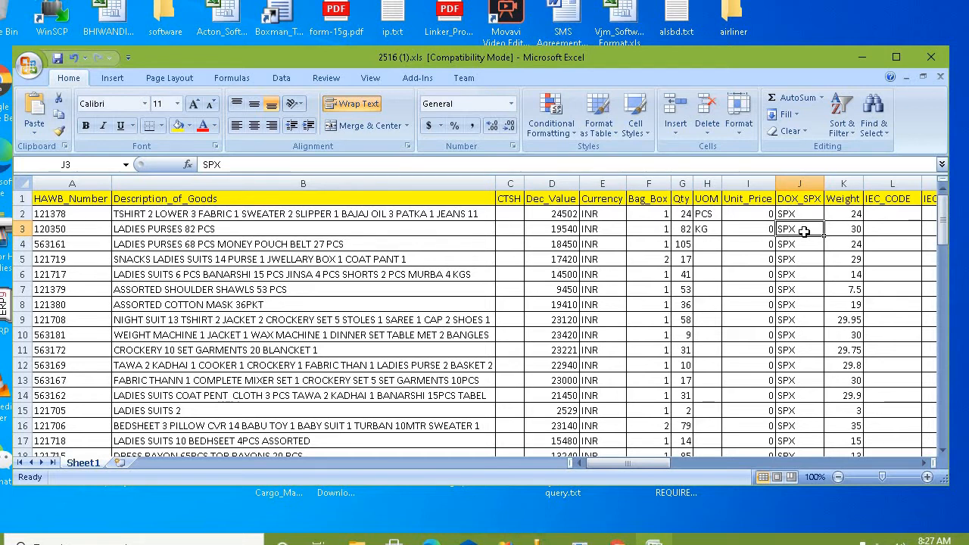
pyautogui.click(839, 200)
pyautogui.press('Right')
pyautogui.press('Right')
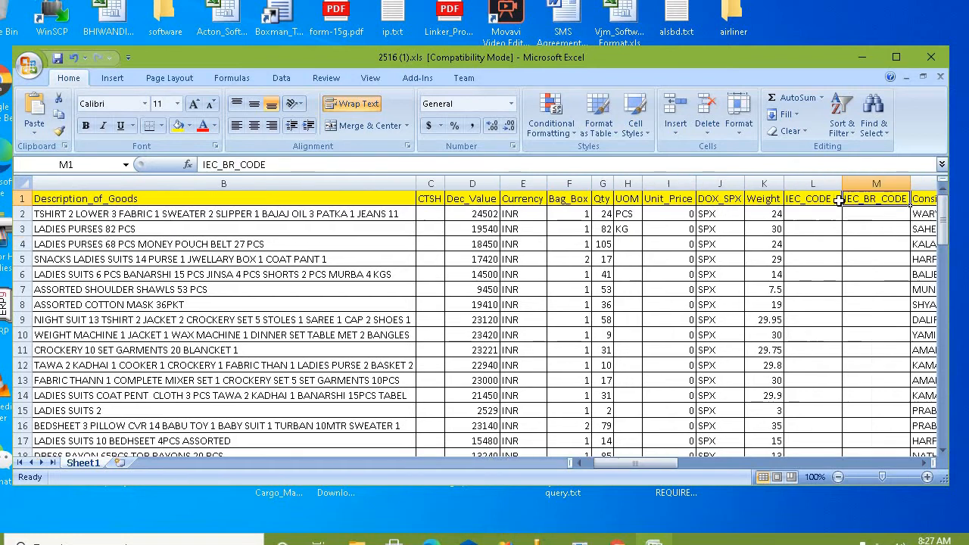
pyautogui.press('Left')
pyautogui.press('Right')
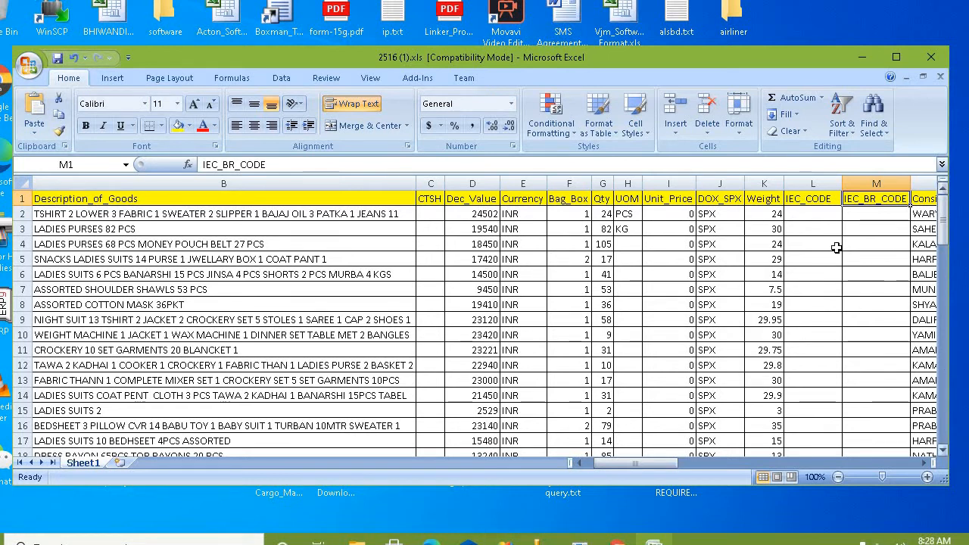
pyautogui.click(812, 215)
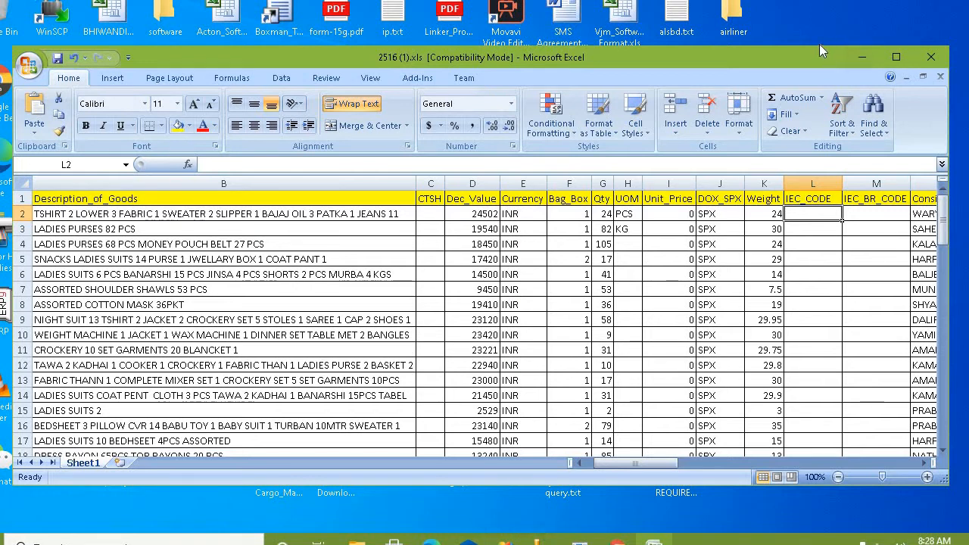
# Step: Stretch the Excel window taller and check the IEC_CODE cells in rows 10 and 2
pyautogui.moveTo(819, 45); pyautogui.dragTo(824, 1)
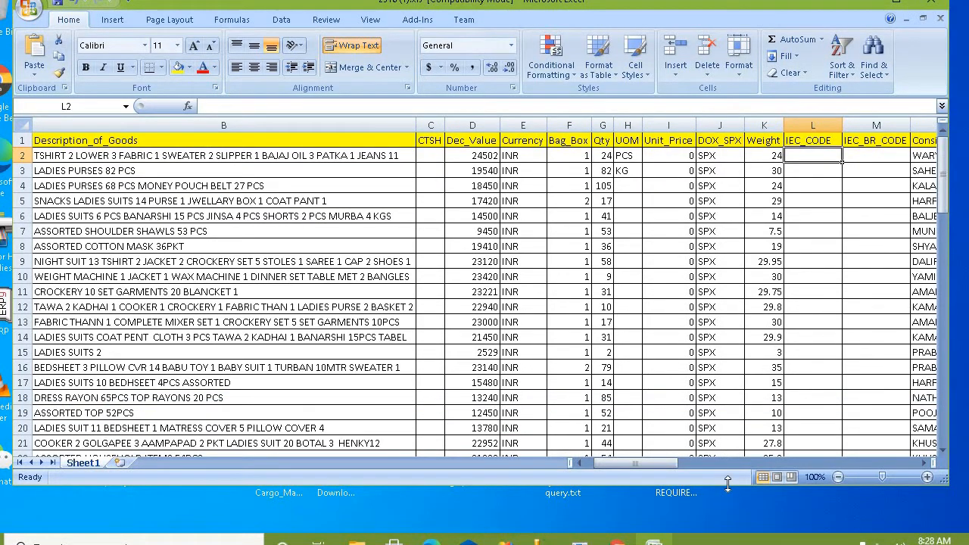
pyautogui.moveTo(727, 484); pyautogui.dragTo(740, 520)
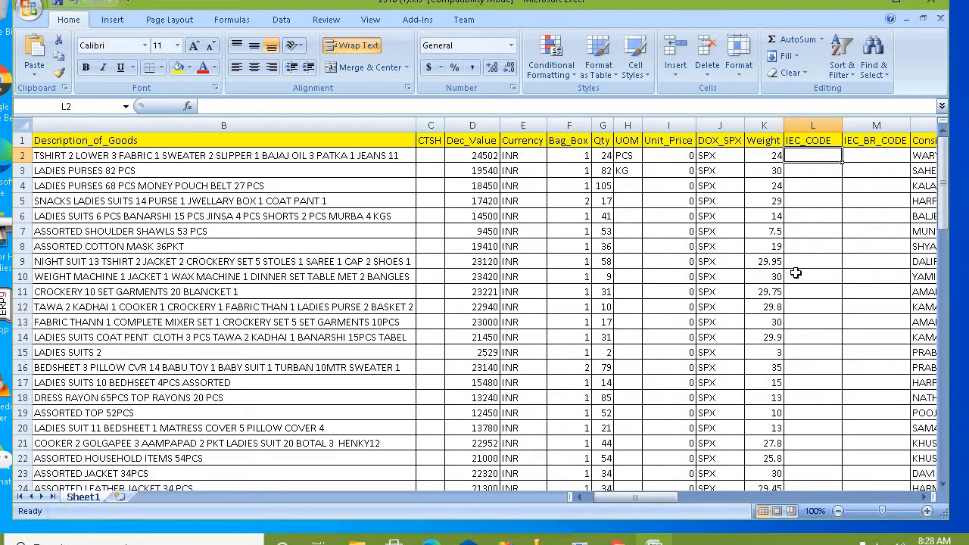
pyautogui.click(795, 273)
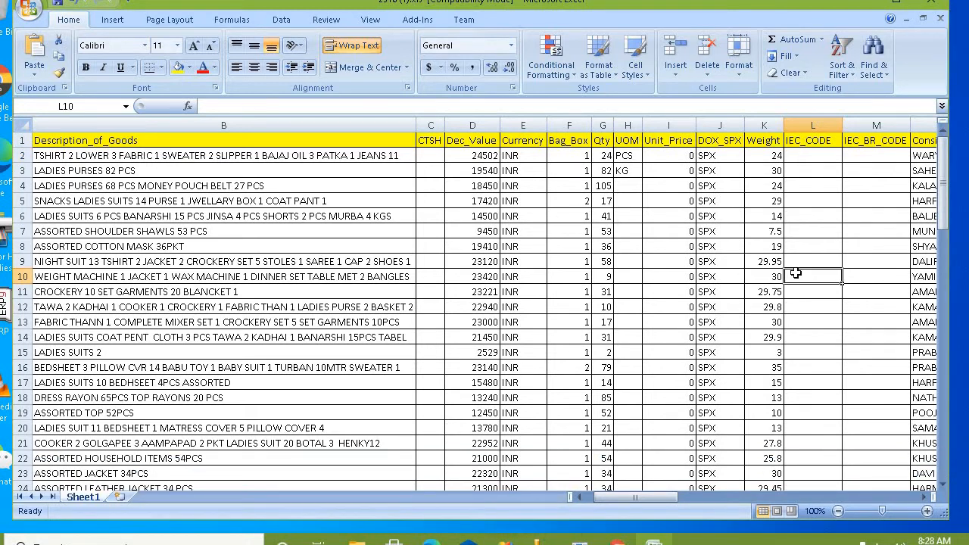
pyautogui.click(815, 156)
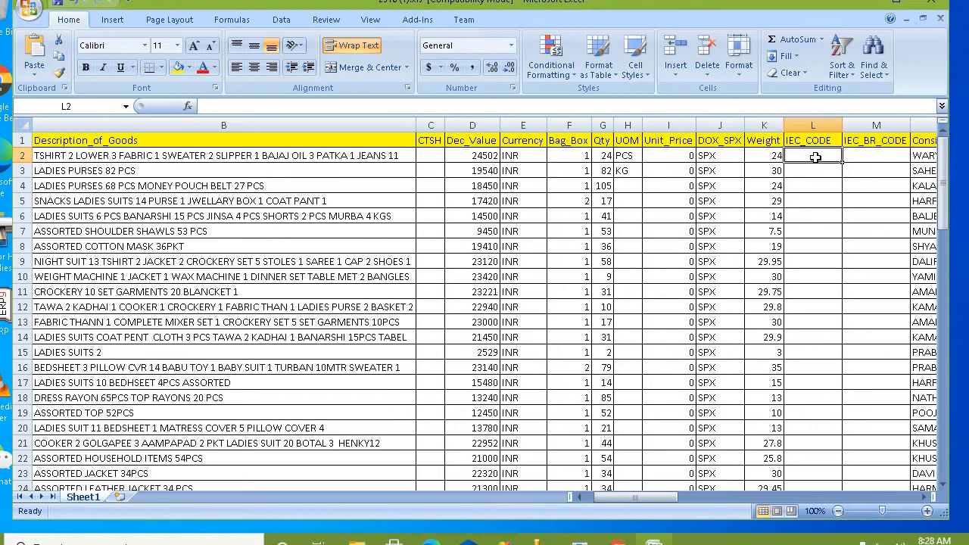
# Step: Check the first IEC_BR_CODE entry, then go to the Consignor_Name header
pyautogui.press('Right')
pyautogui.press('Right')
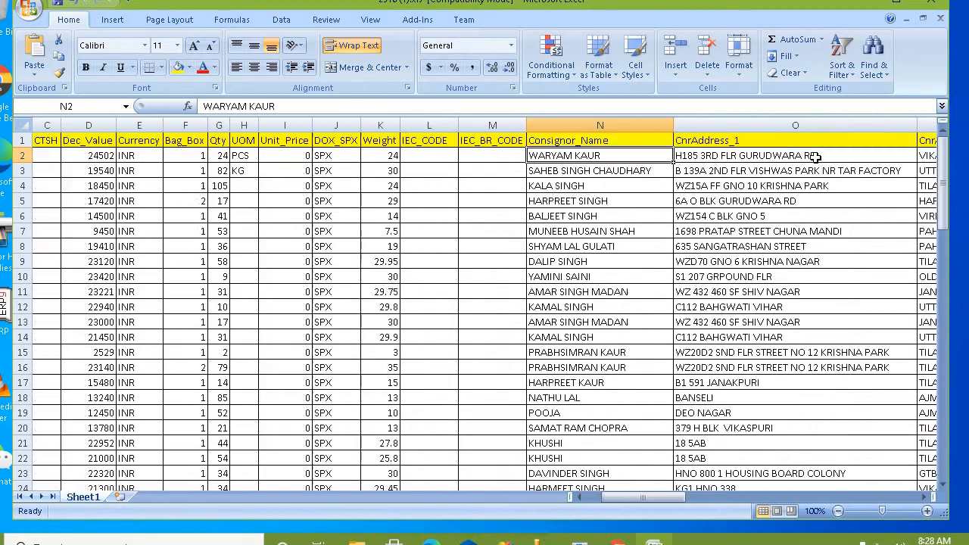
pyautogui.press('Left')
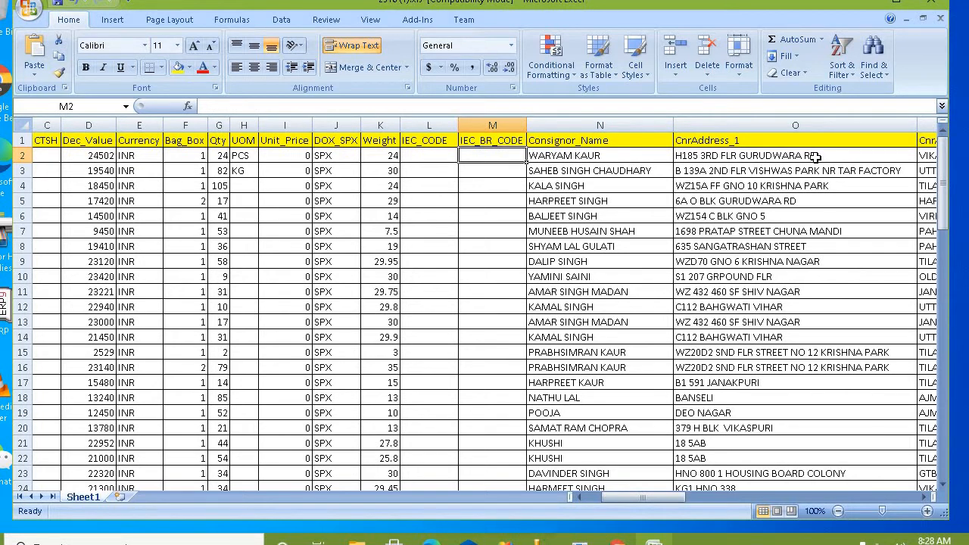
pyautogui.press('Right')
pyautogui.press('Up')
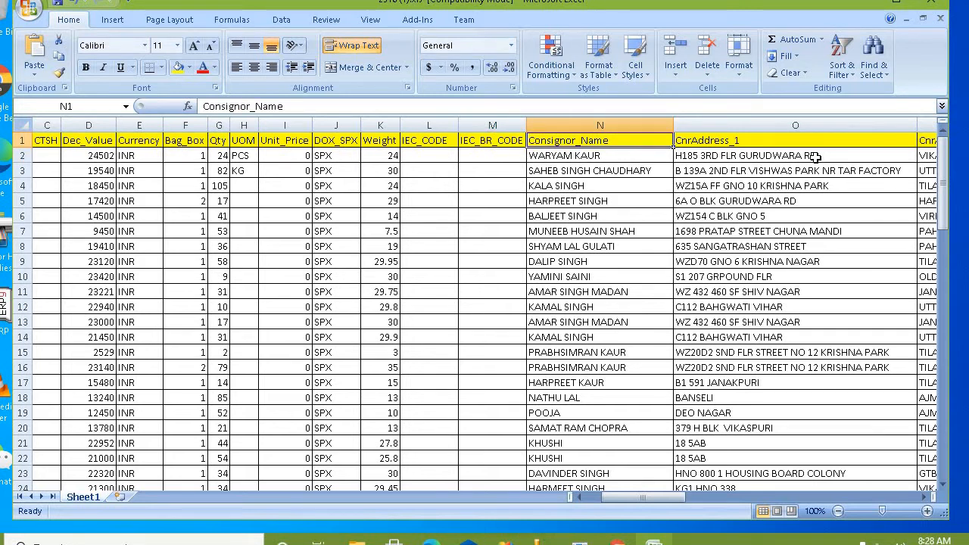
# Step: Enter N/A as the first consignor's CnrAddress_2 value in P2
pyautogui.press('Right')
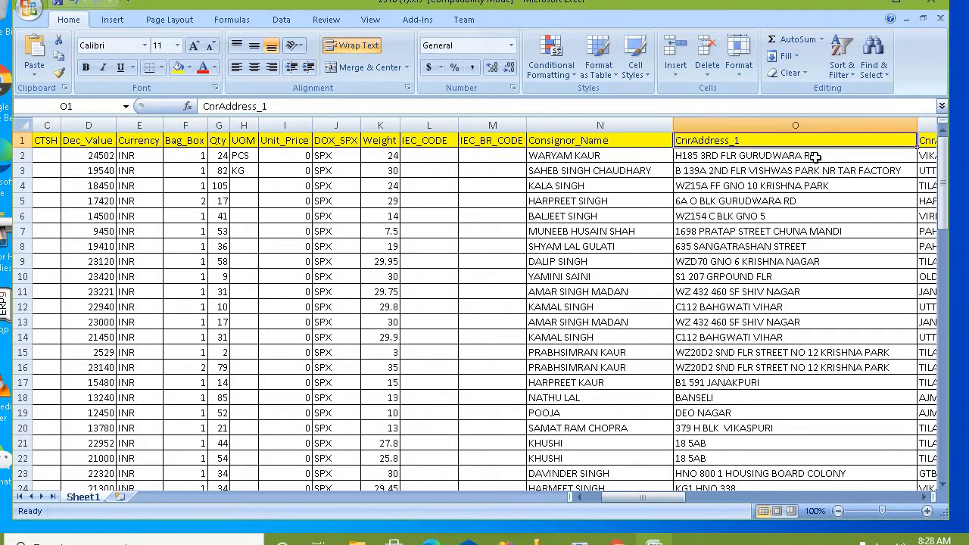
pyautogui.press('Right')
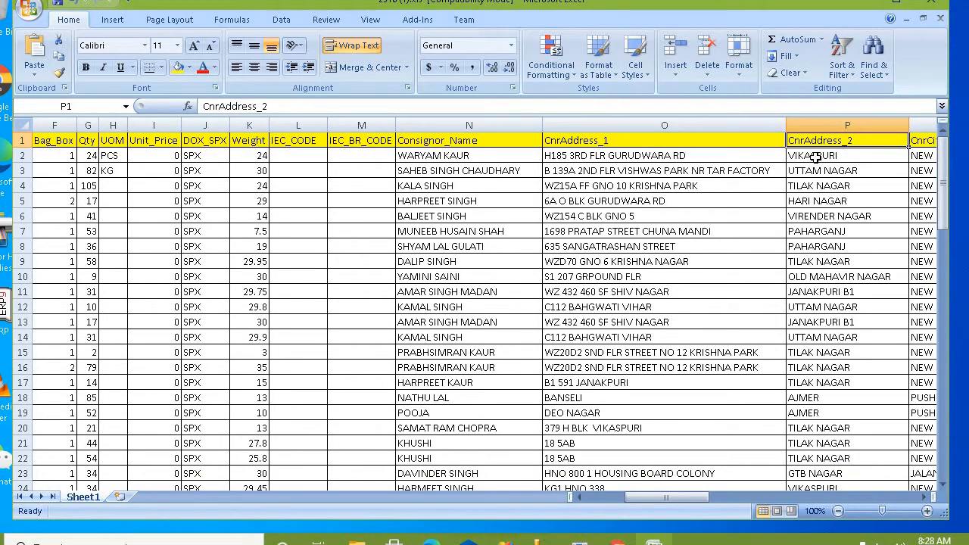
pyautogui.press('Down')
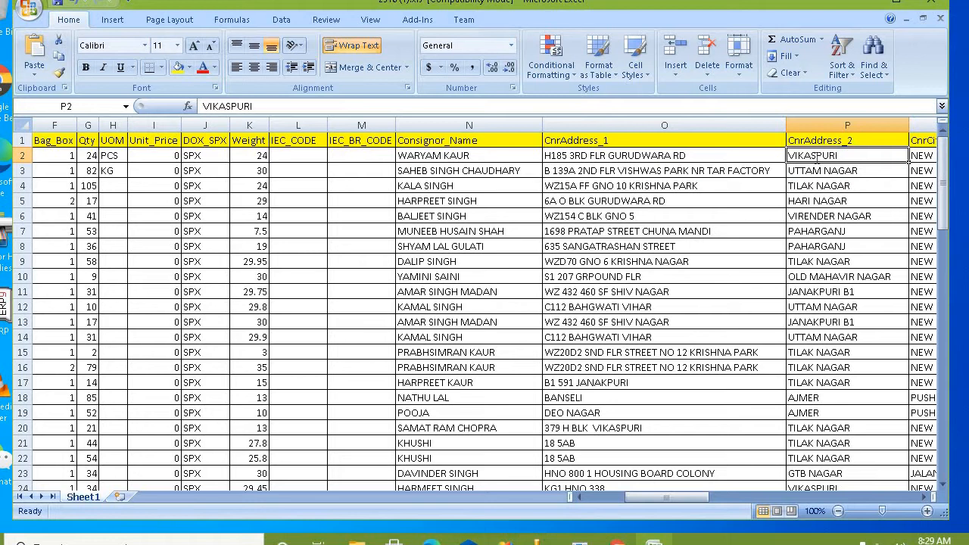
pyautogui.write('N/A')
pyautogui.press('Return')
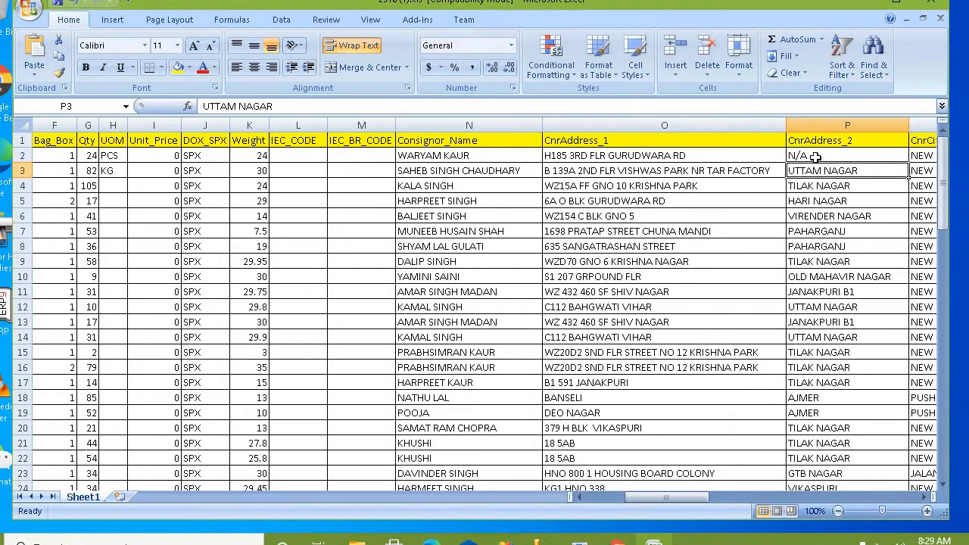
pyautogui.press('Up')
# Step: Review the CnrCity, CnrState, CnrPostal_Code, CnrCountry, Consignee_Name and CneeAddress headers
pyautogui.press('Right')
pyautogui.press('Up')
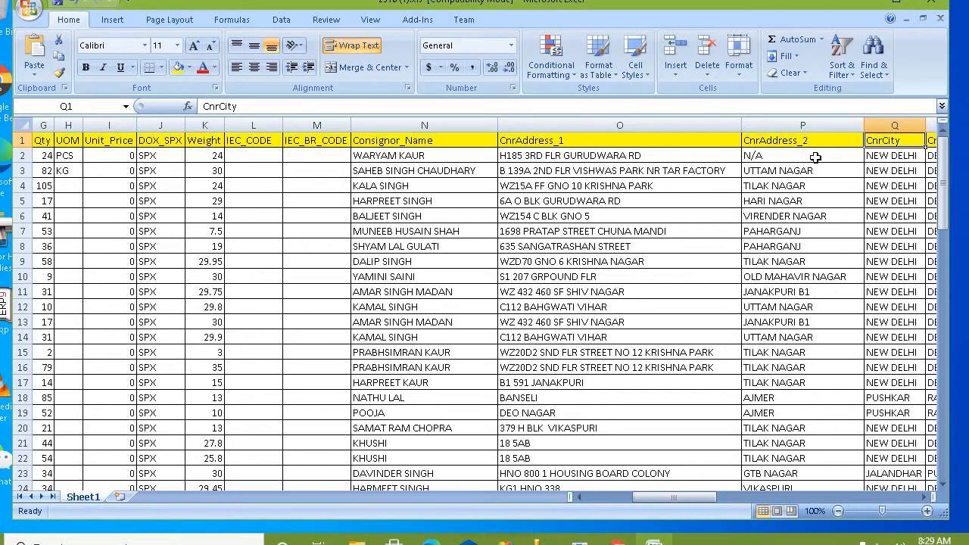
pyautogui.press('Right')
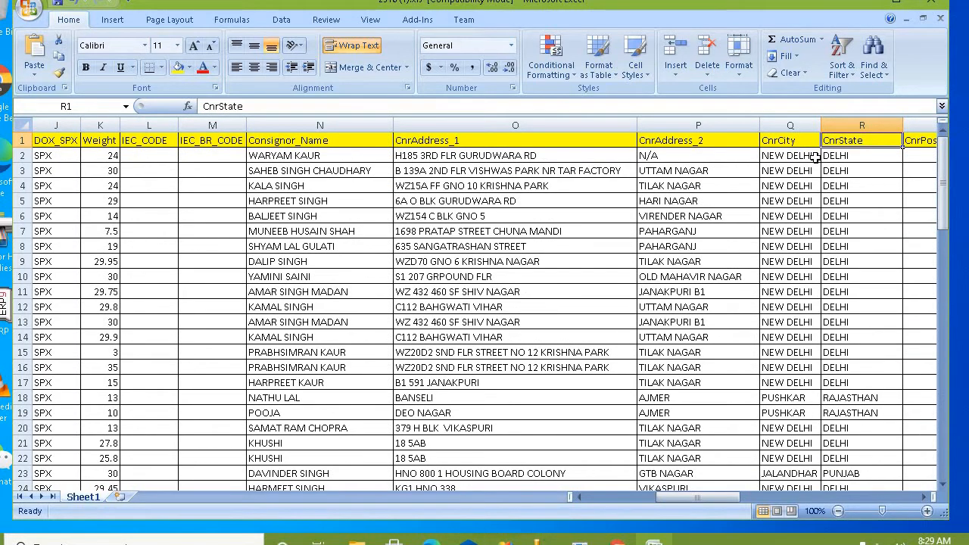
pyautogui.press('Right')
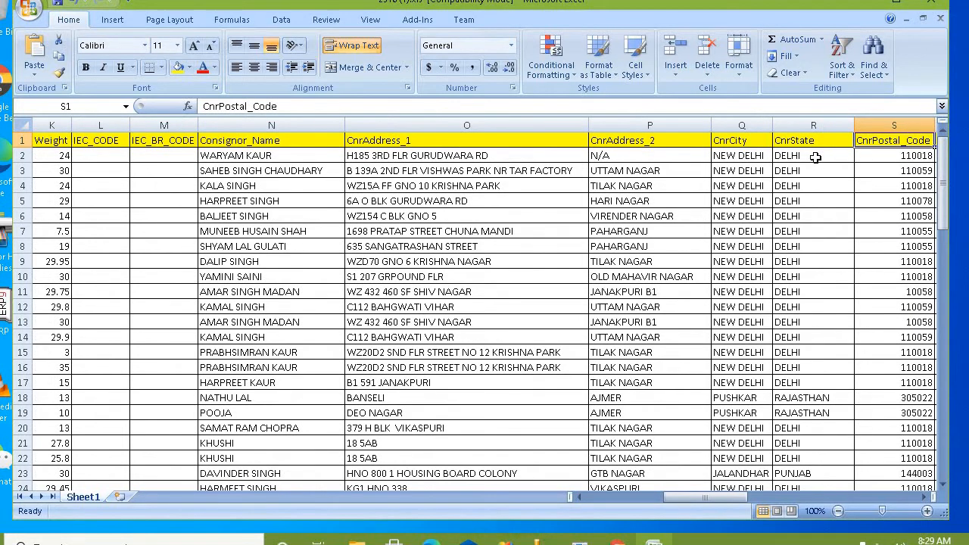
pyautogui.press('Right')
pyautogui.press('Left')
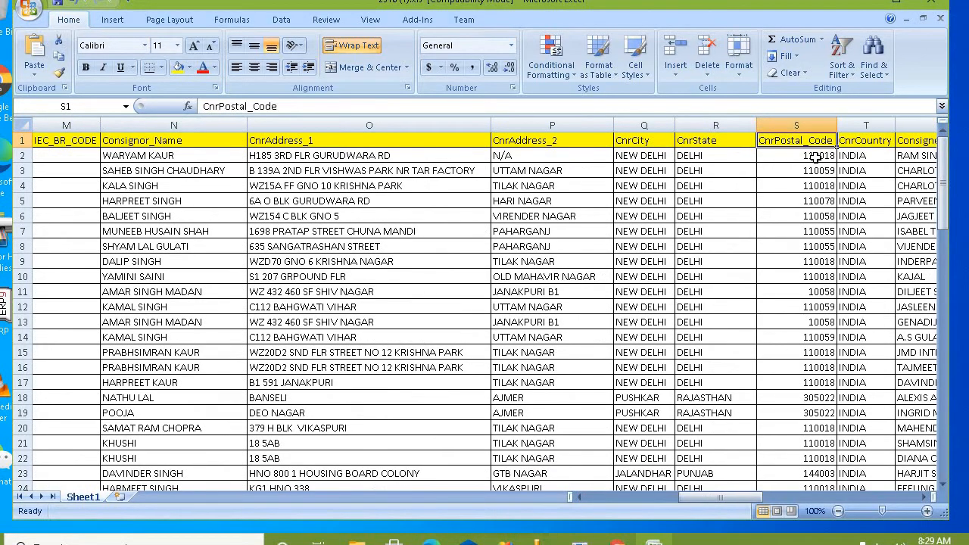
pyautogui.press('Right')
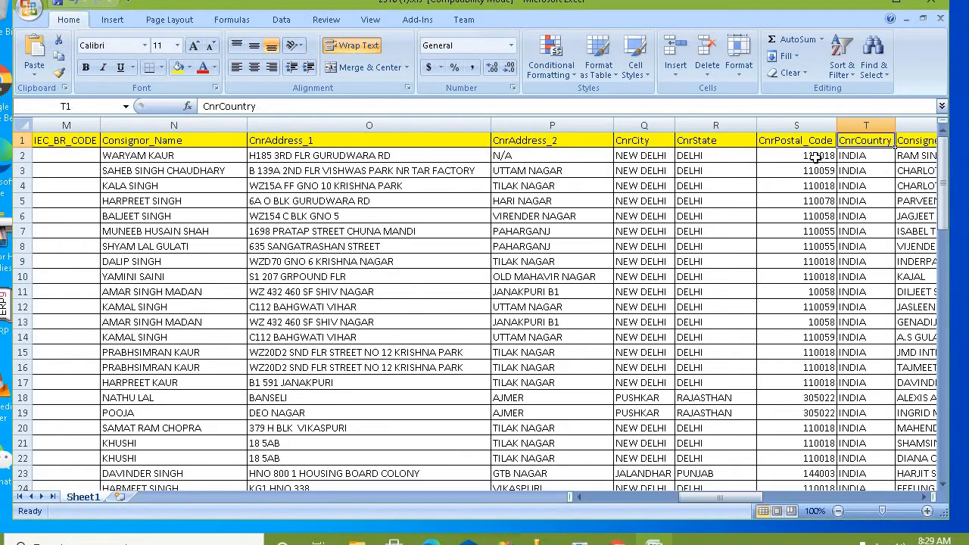
pyautogui.press('Right')
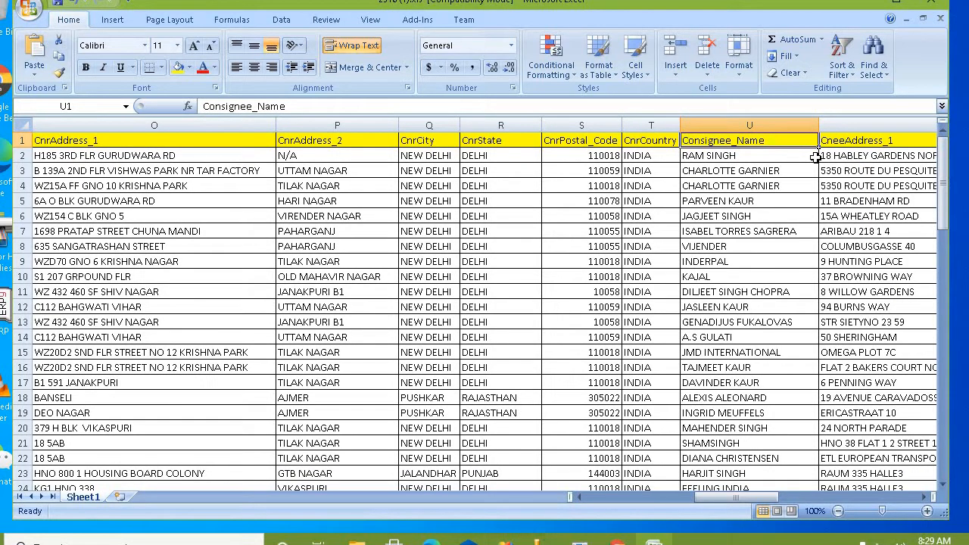
pyautogui.press('Right')
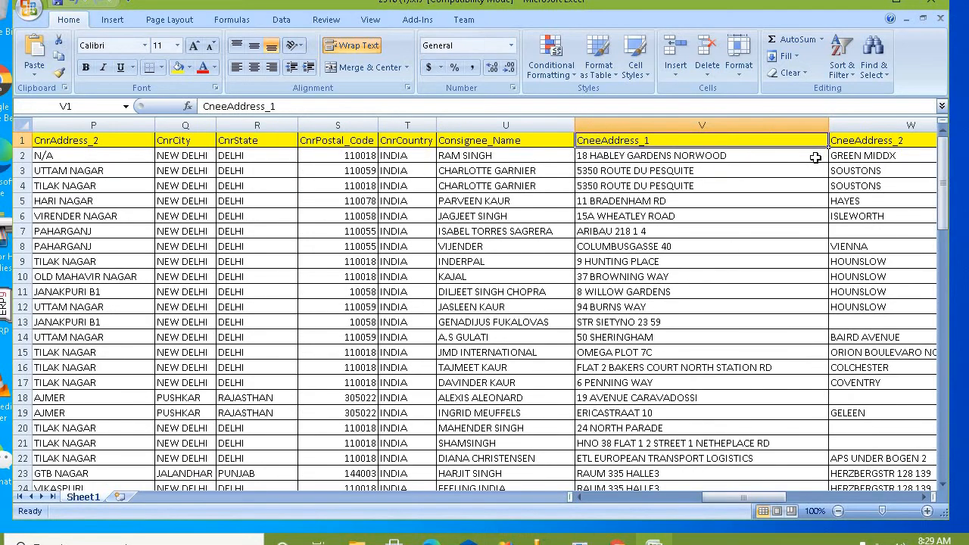
pyautogui.press('Right')
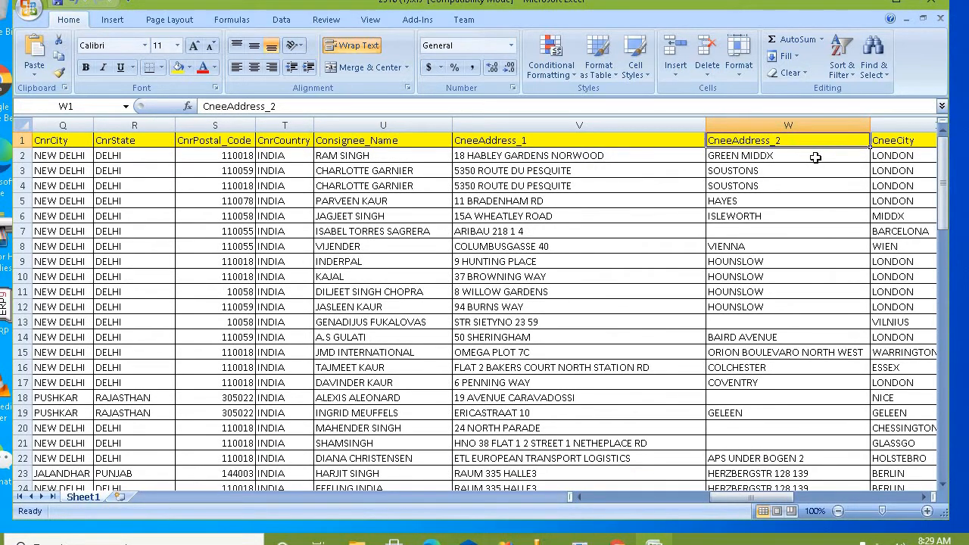
pyautogui.press('Down')
pyautogui.press('Down')
pyautogui.press('Down')
pyautogui.press('Down')
pyautogui.press('Down')
pyautogui.press('Down')
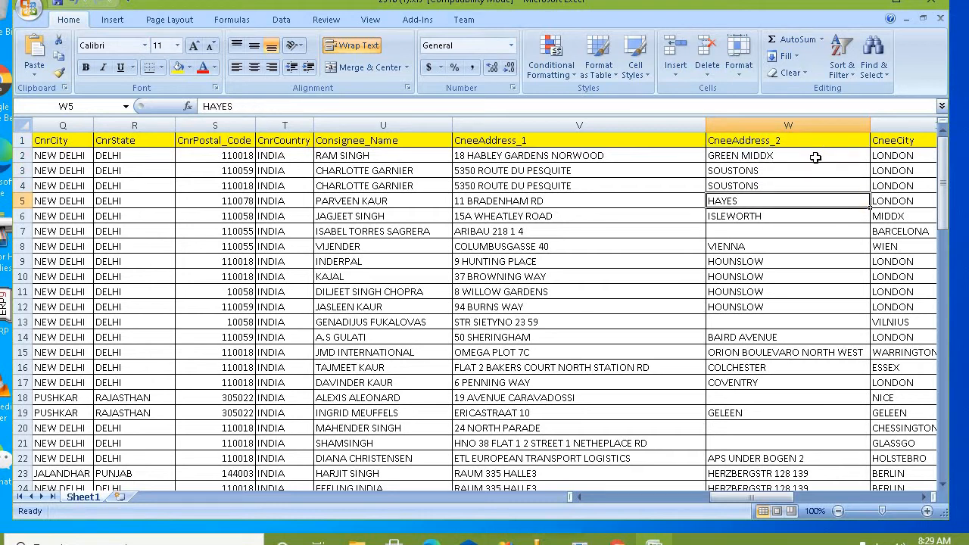
pyautogui.write('N/A')
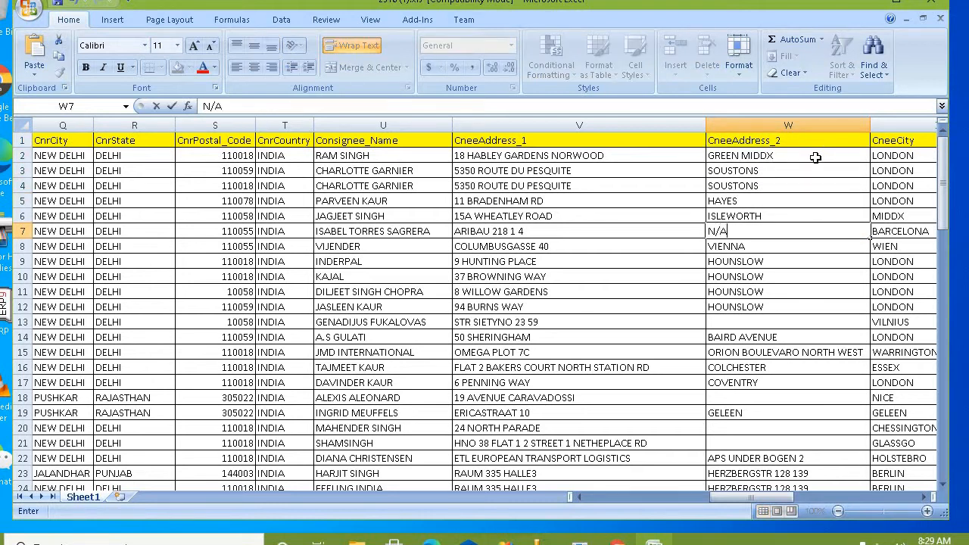
pyautogui.press('Return')
pyautogui.press('Up')
pyautogui.press('Up')
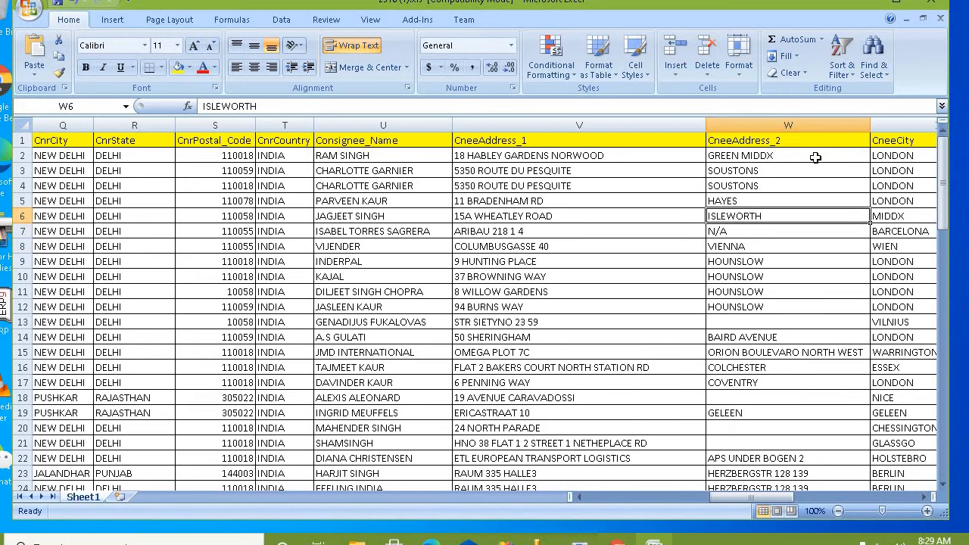
pyautogui.press('Right')
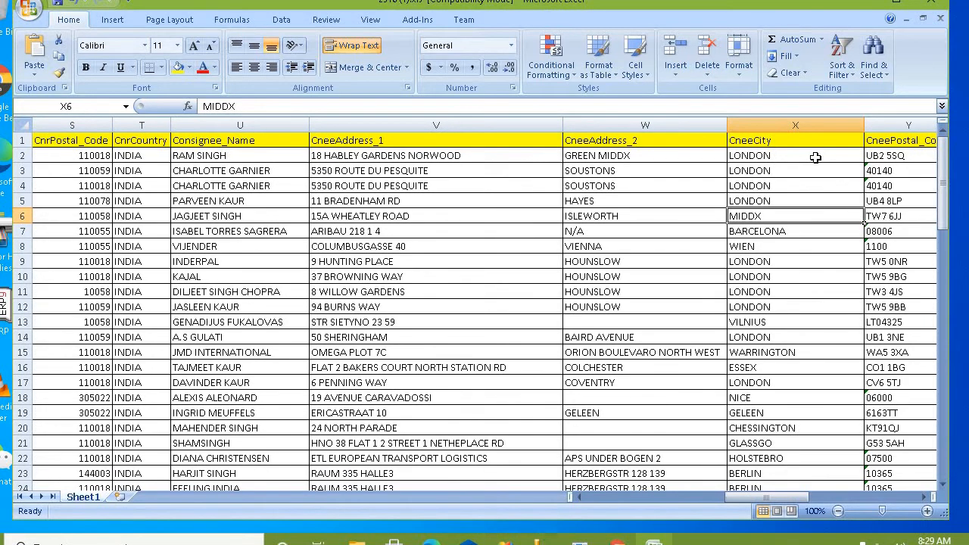
pyautogui.press('Right')
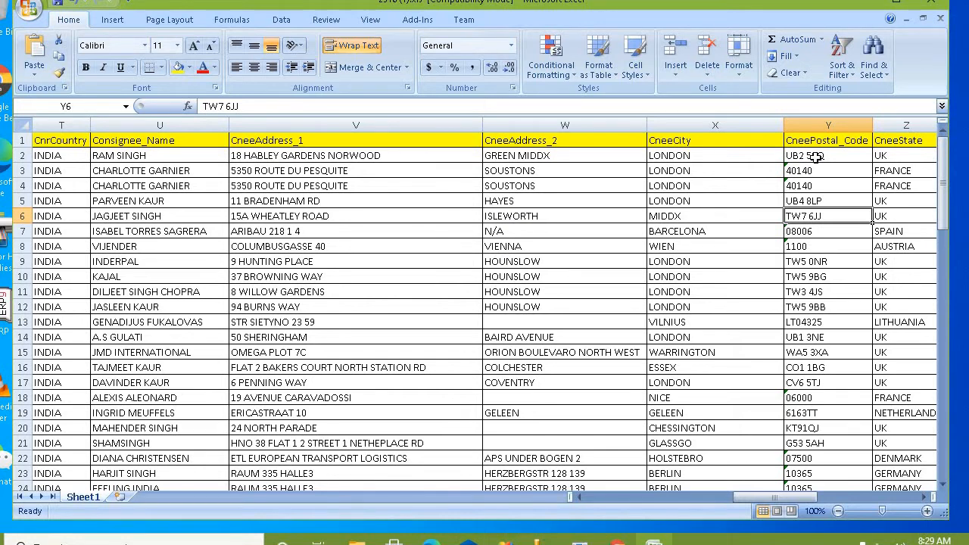
pyautogui.press('Right')
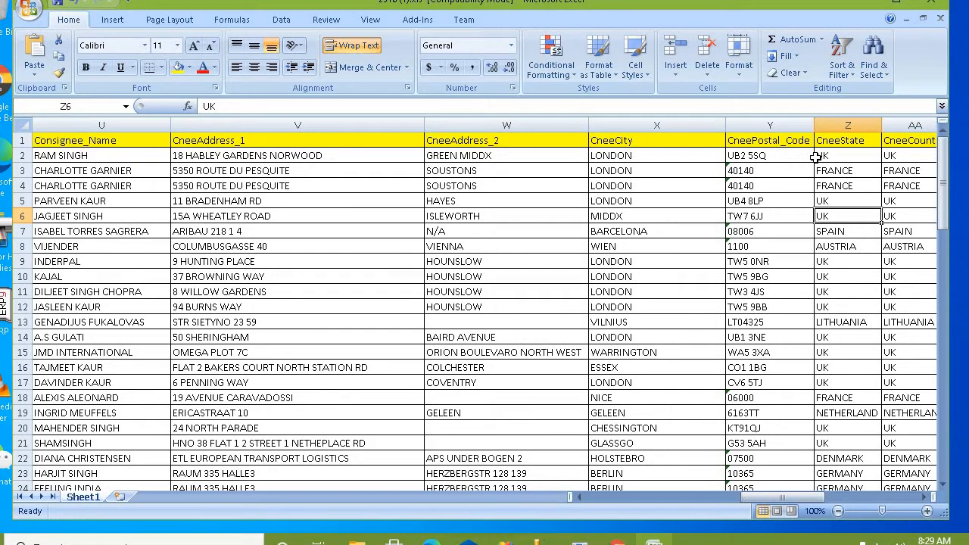
pyautogui.press('Right')
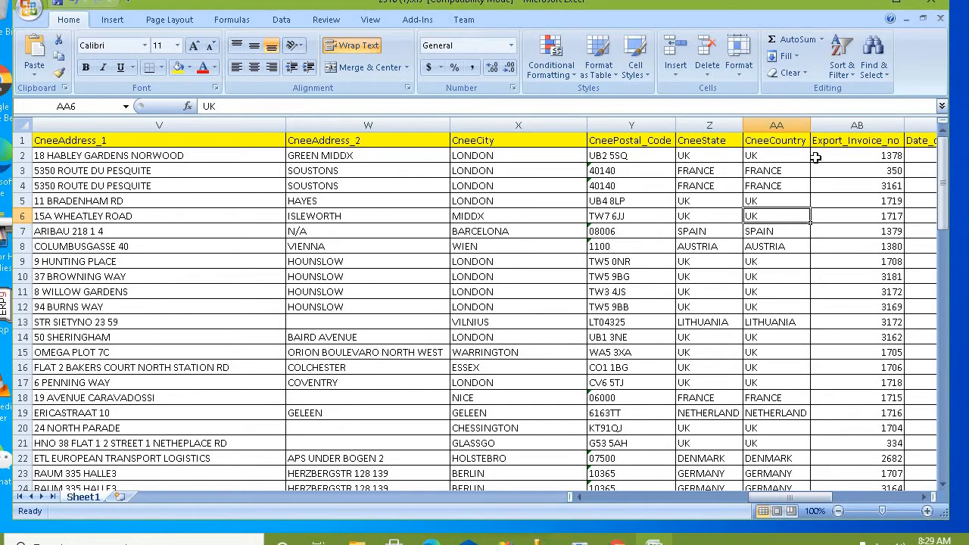
pyautogui.press('Right')
pyautogui.press('Left')
pyautogui.press('Up')
pyautogui.press('Up')
pyautogui.press('Up')
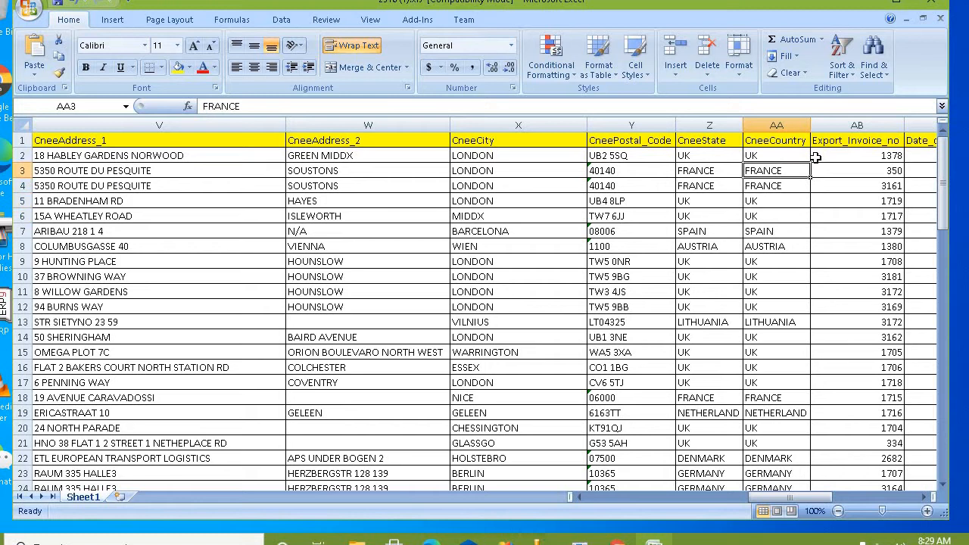
pyautogui.press('Up')
pyautogui.press('Up')
pyautogui.press('Right')
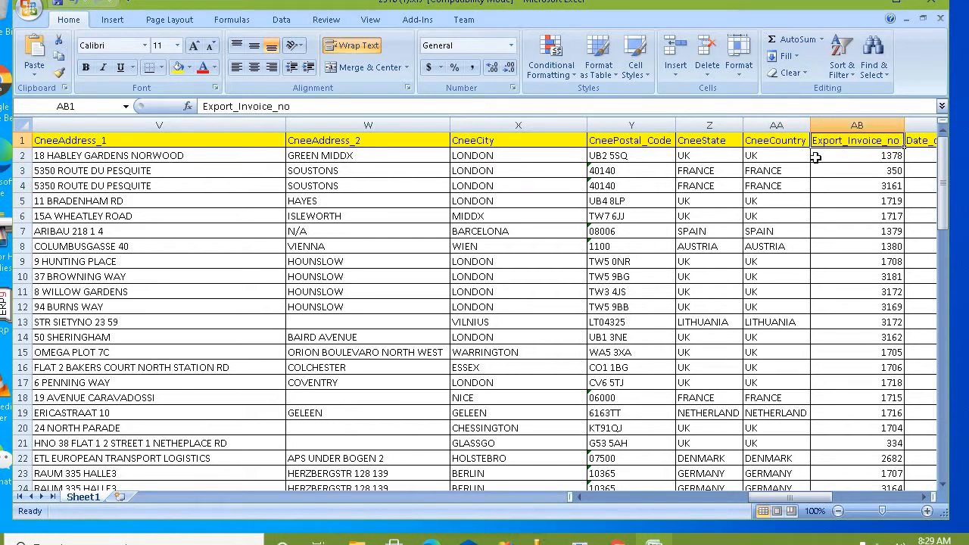
pyautogui.press('Down')
pyautogui.press('Down')
pyautogui.press('Down')
pyautogui.press('Down')
pyautogui.press('Up')
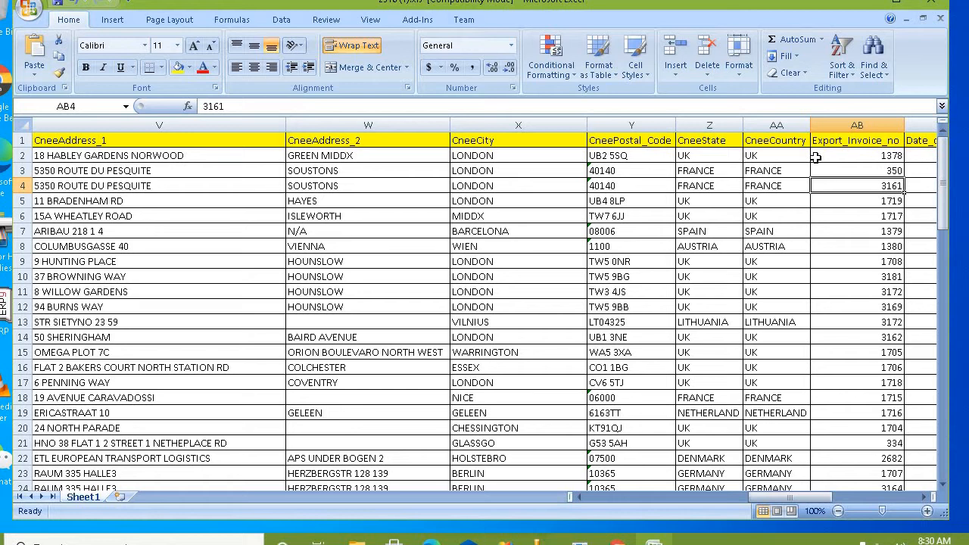
# Step: Left-align the Export_Invoice_no column and change the first invoice number to A/829
pyautogui.click(857, 125)
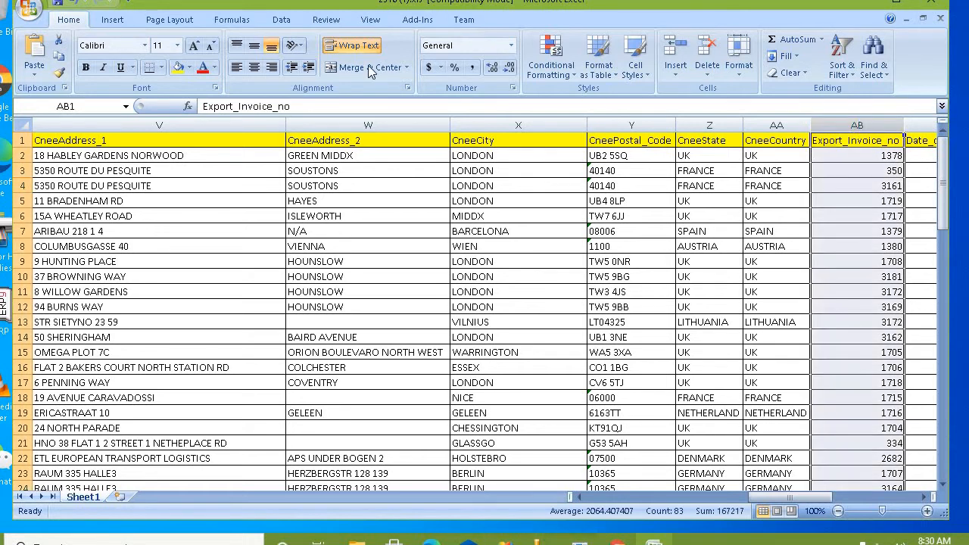
pyautogui.click(237, 67)
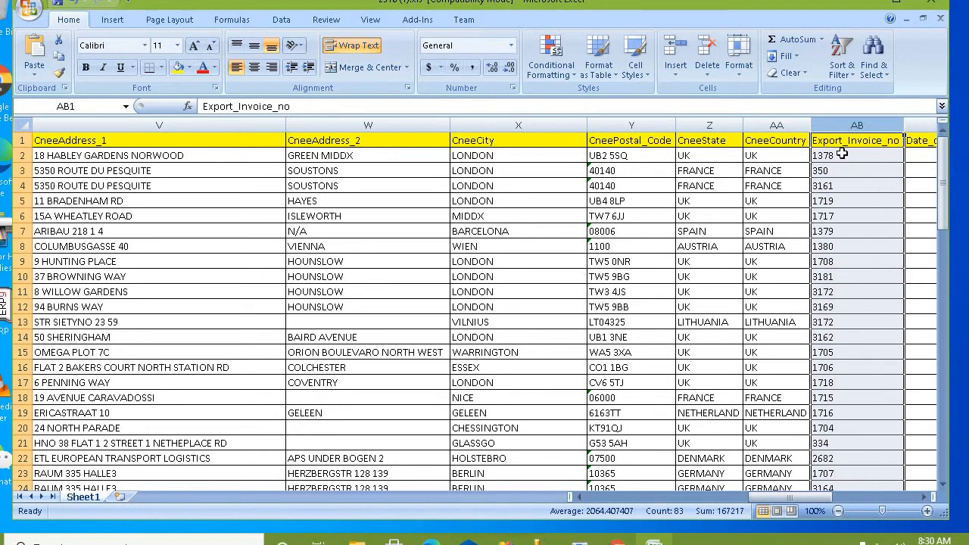
pyautogui.click(844, 153)
pyautogui.write('A/829')
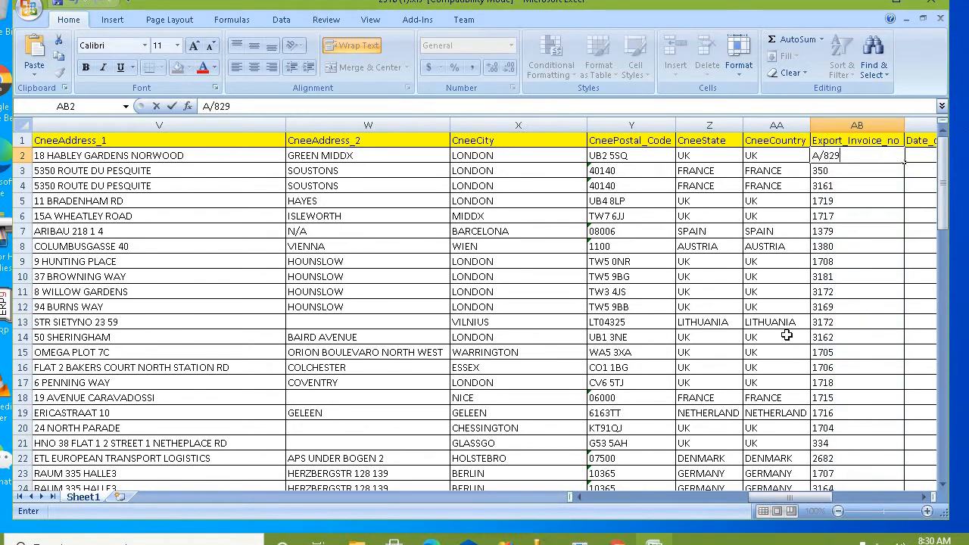
pyautogui.press('Right')
pyautogui.press('Left')
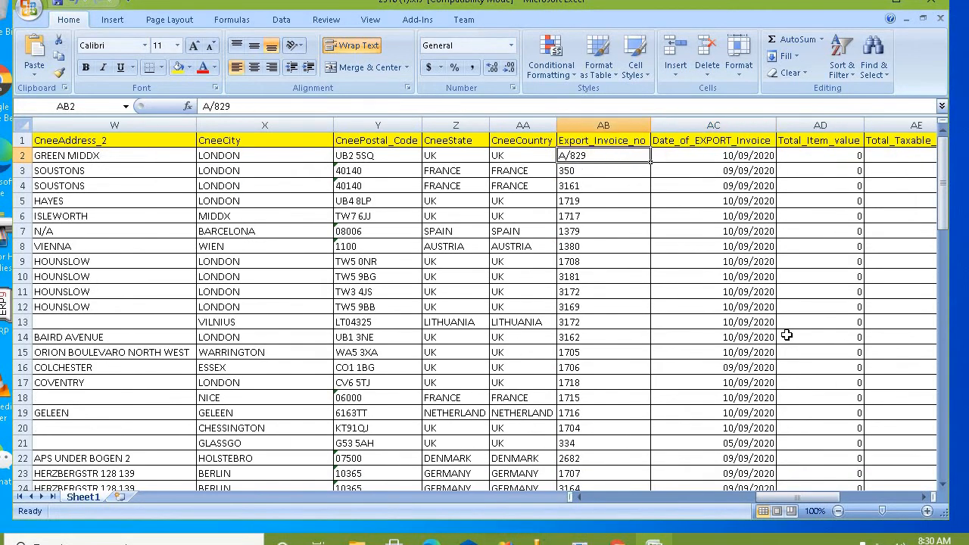
# Step: Review the Date_of_EXPORT_Invoice dates and the Total_Item_value and Total_Taxable_Value headers
pyautogui.press('Right')
pyautogui.press('Up')
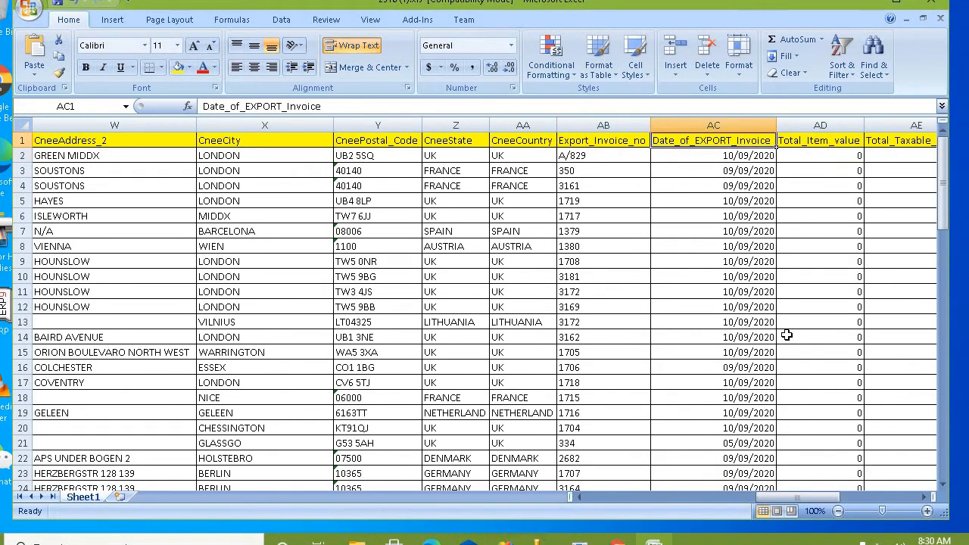
pyautogui.press('Down')
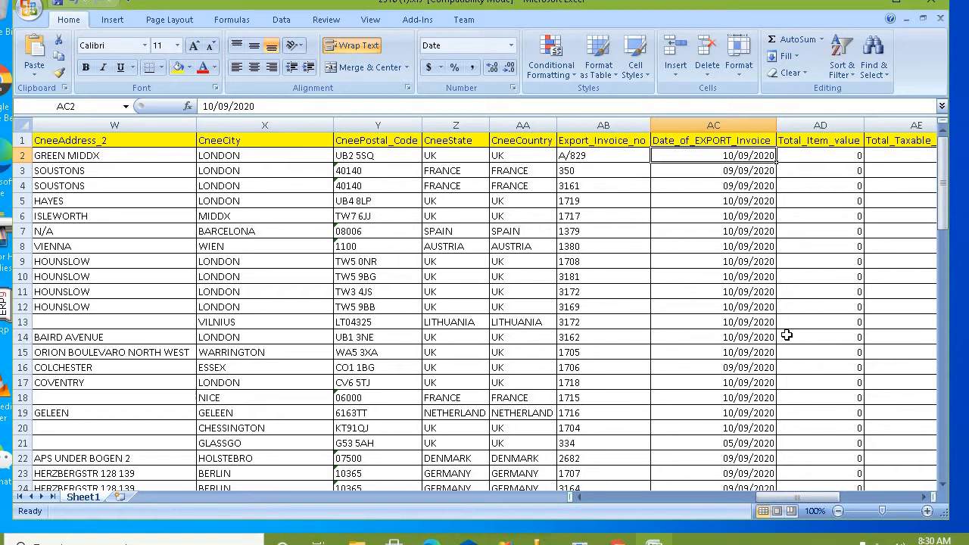
pyautogui.press('Down')
pyautogui.press('Down')
pyautogui.press('Down')
pyautogui.press('Down')
pyautogui.press('Down')
pyautogui.press('Down')
pyautogui.press('Down')
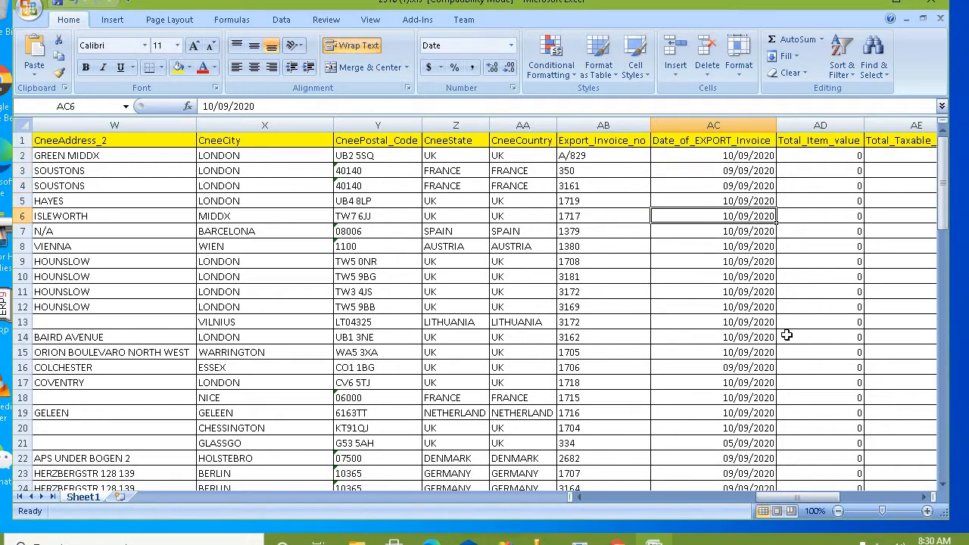
pyautogui.hotkey('ctrl', 'Up')
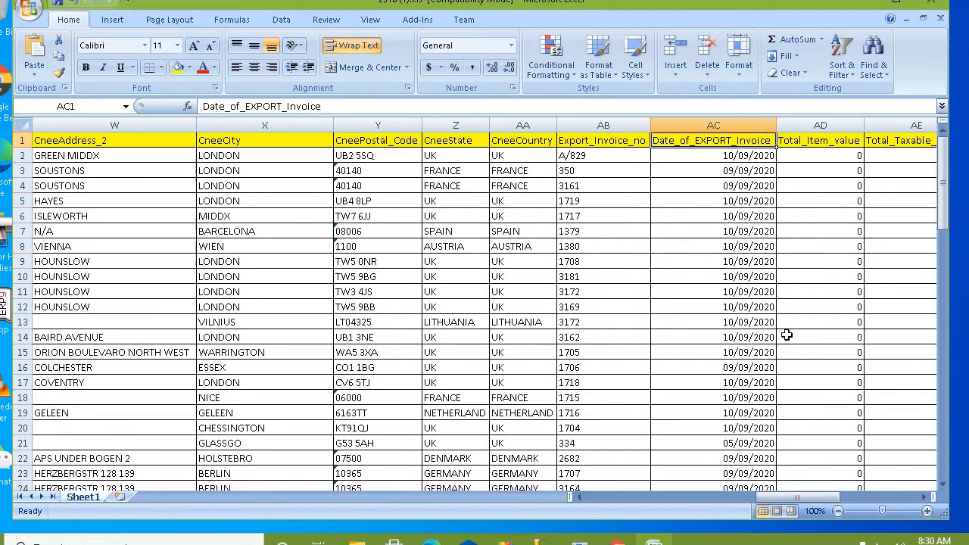
pyautogui.press('Down')
pyautogui.press('Down')
pyautogui.press('Down')
pyautogui.press('Down')
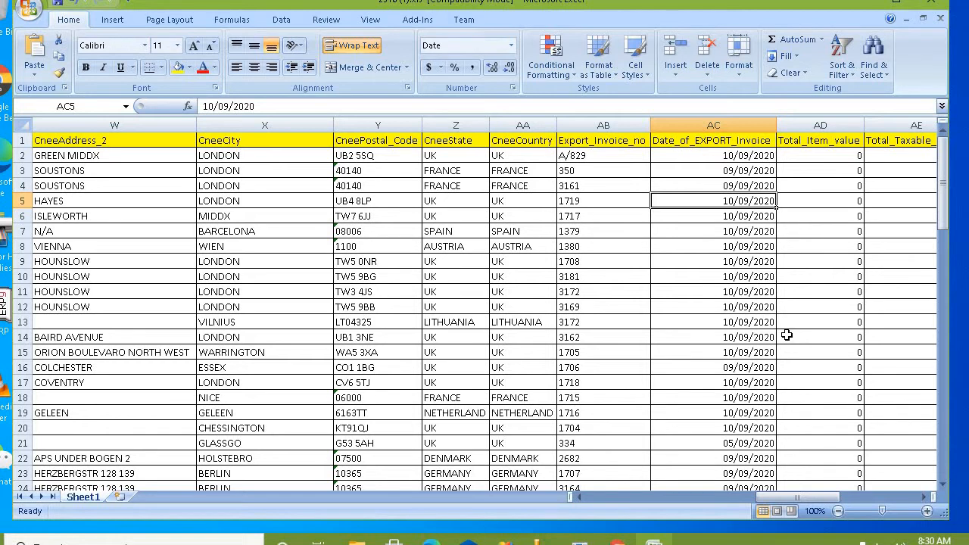
pyautogui.press('Up')
pyautogui.press('Up')
pyautogui.press('Up')
pyautogui.press('Up')
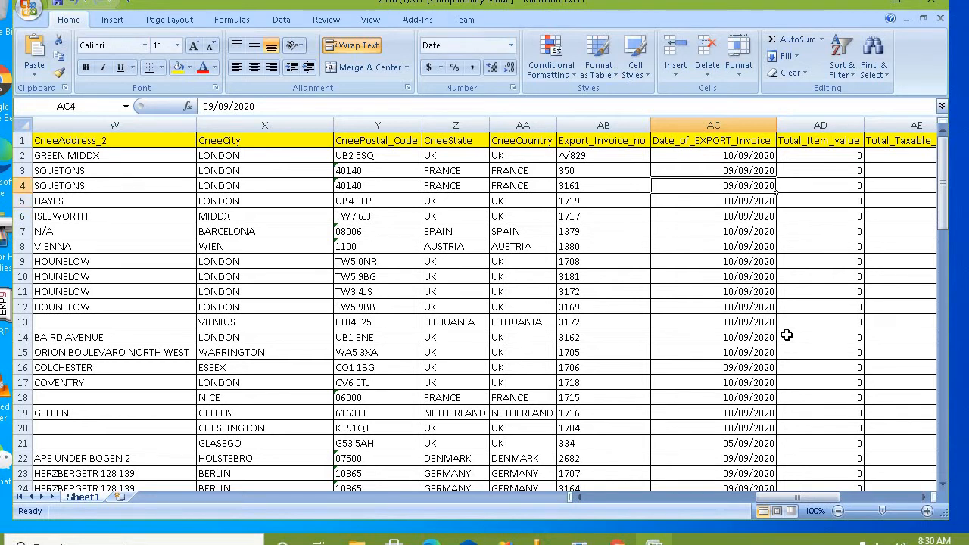
pyautogui.press('Down')
pyautogui.press('Up')
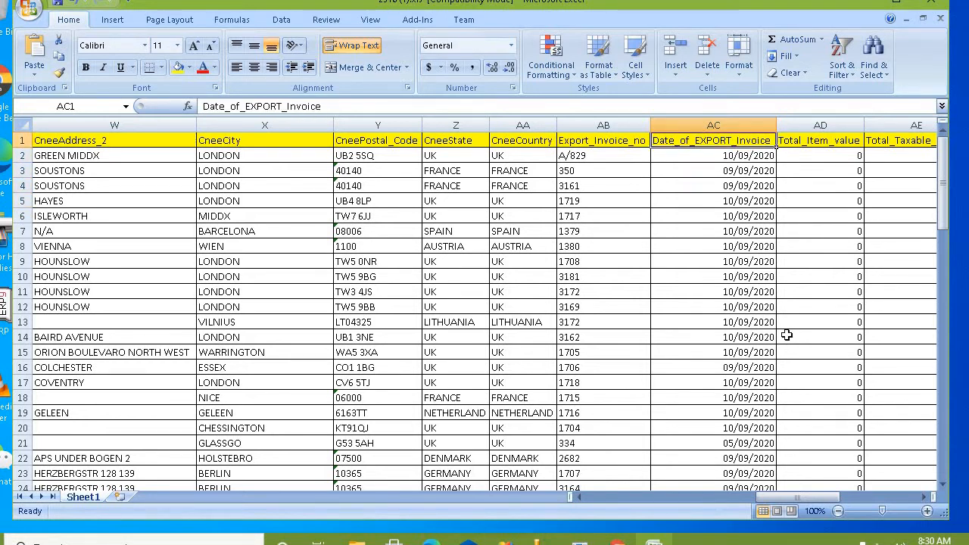
pyautogui.press('Right')
pyautogui.press('Right')
pyautogui.press('Left')
pyautogui.press('Right')
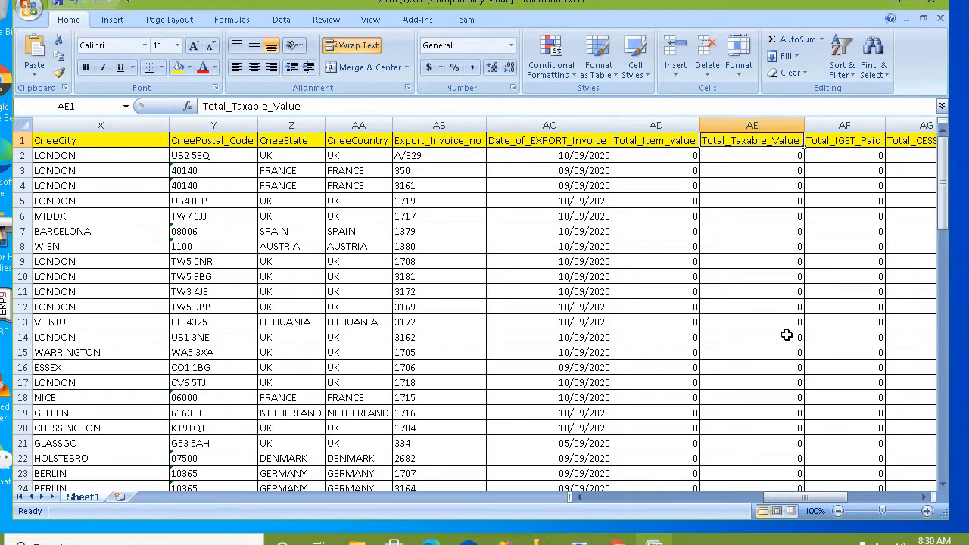
pyautogui.press('Left')
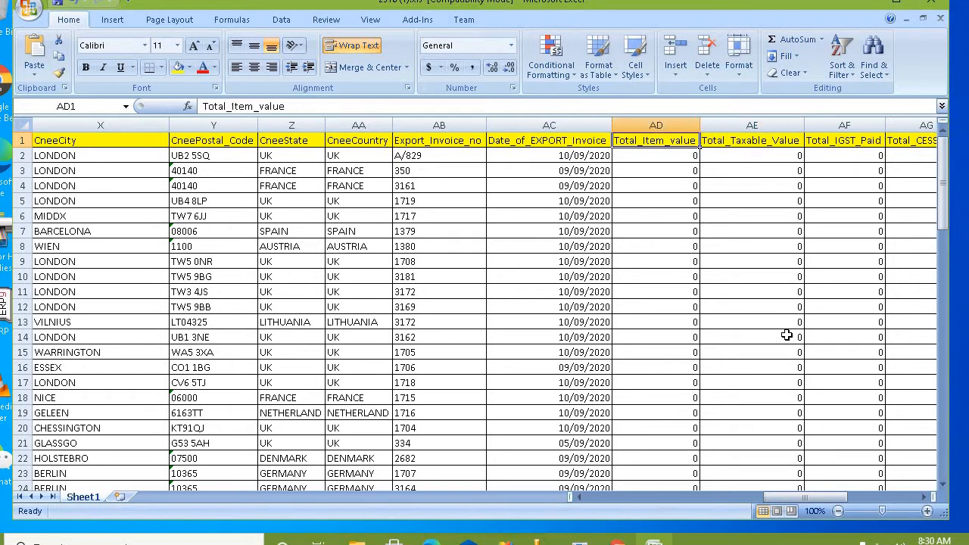
pyautogui.press('Right')
pyautogui.press('Right')
pyautogui.press('Right')
pyautogui.press('Right')
pyautogui.press('Left')
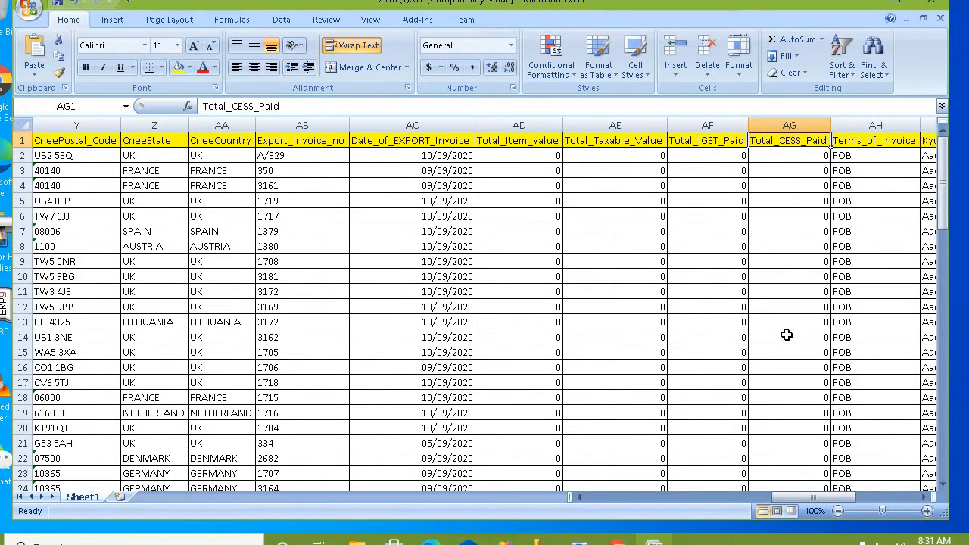
pyautogui.press('Down')
pyautogui.press('Up')
pyautogui.press('Left')
pyautogui.press('Left')
pyautogui.press('Left')
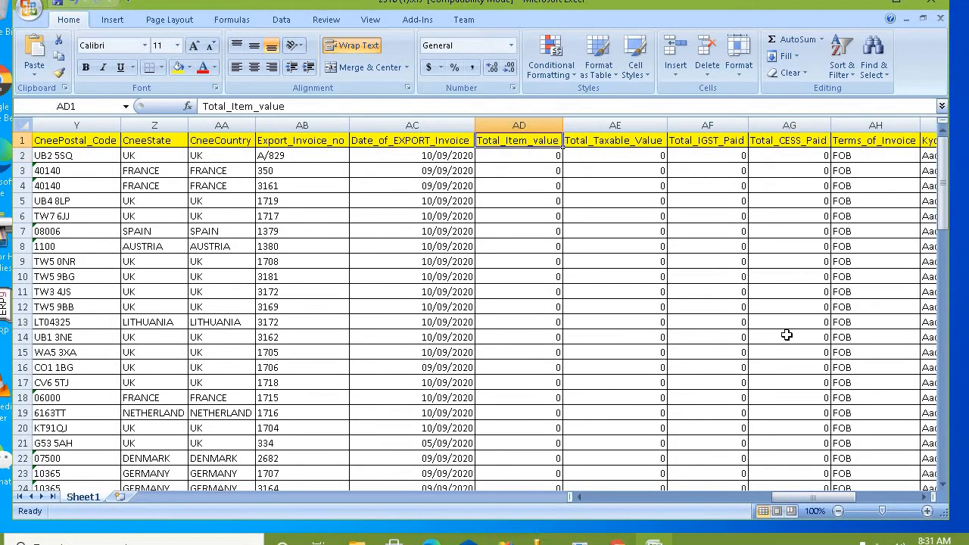
pyautogui.press('Right')
pyautogui.press('Right')
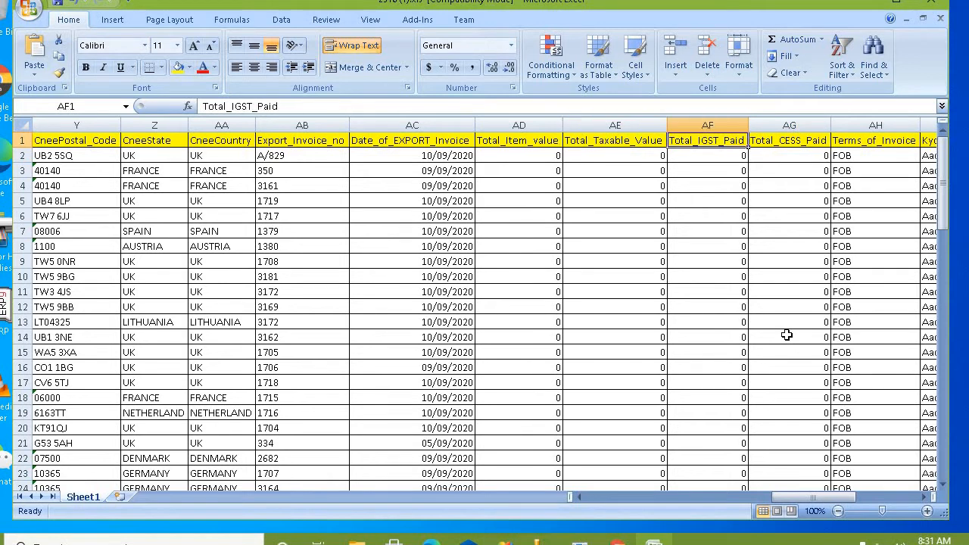
pyautogui.press('Right')
pyautogui.press('Down')
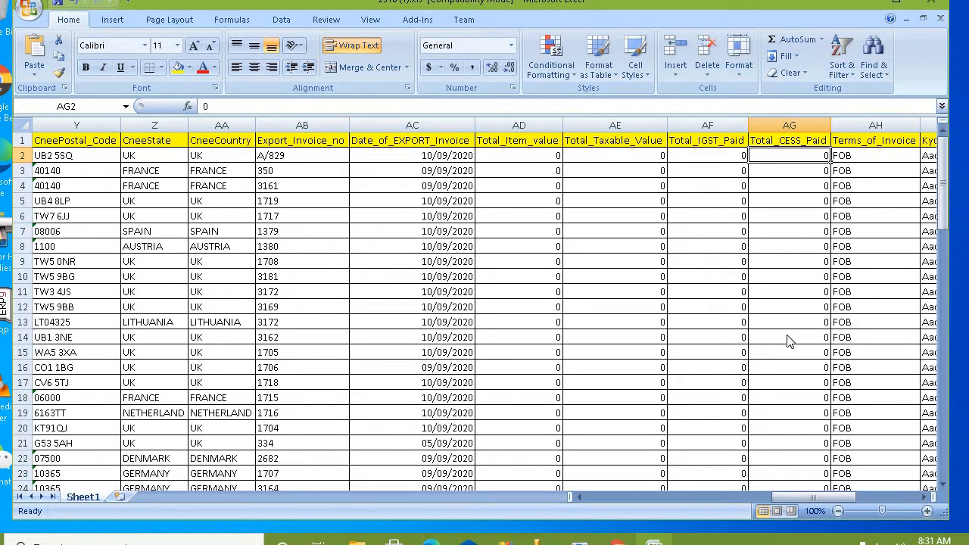
pyautogui.press('Up')
pyautogui.press('Right')
pyautogui.press('Down')
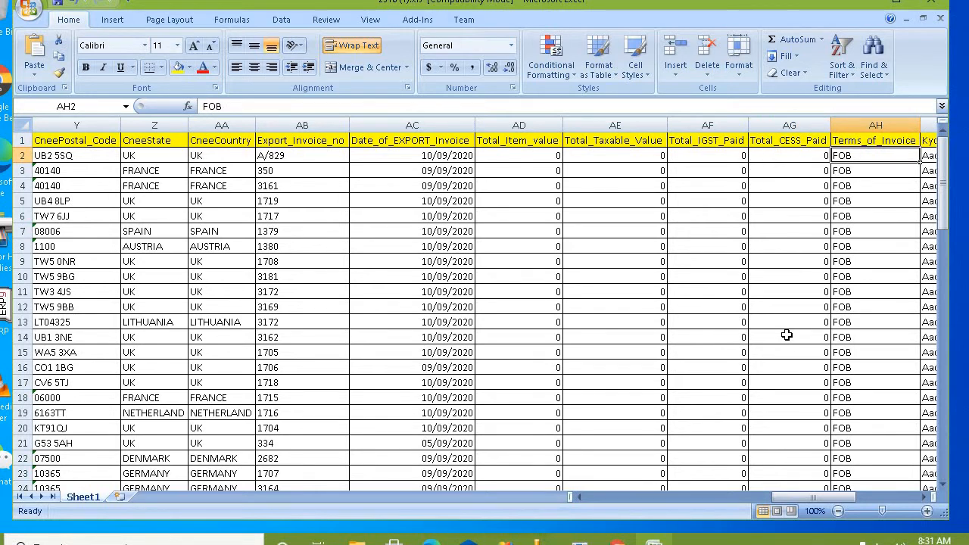
pyautogui.press('Right')
pyautogui.press('Left')
pyautogui.press('Up')
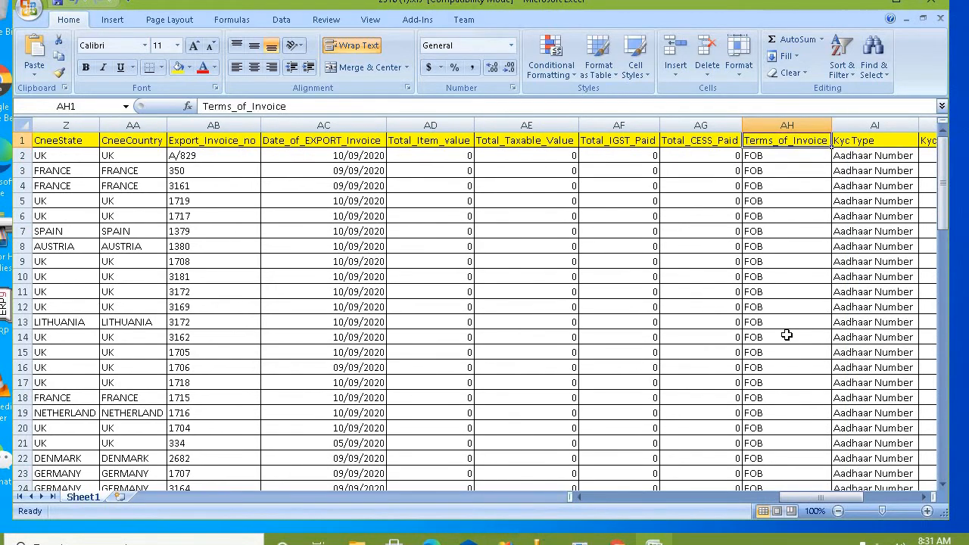
pyautogui.press('Right')
pyautogui.press('Right')
pyautogui.press('Left')
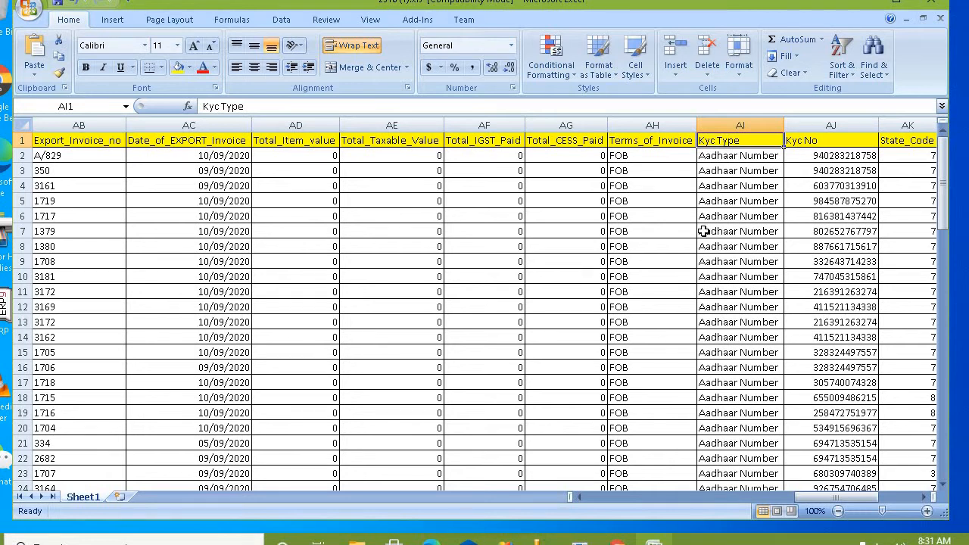
pyautogui.click(730, 231)
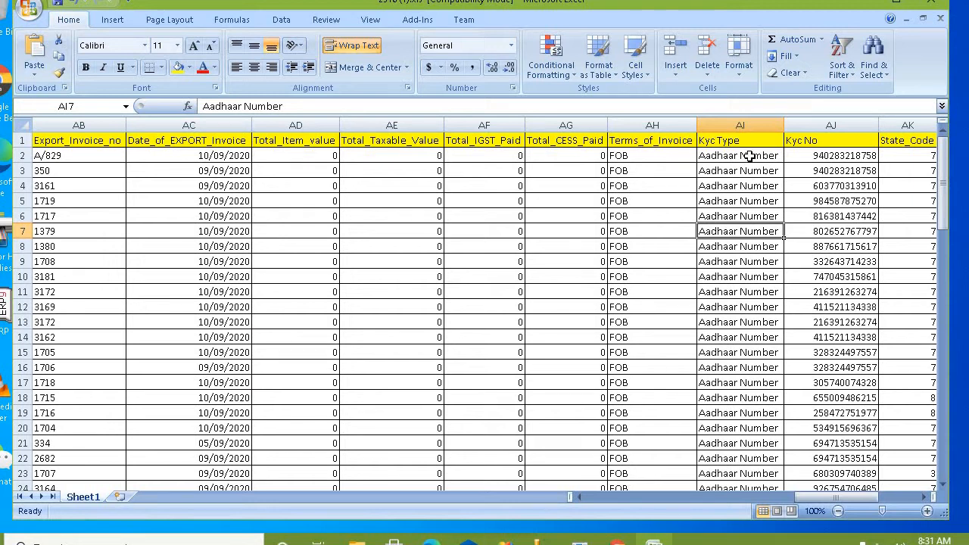
pyautogui.click(750, 156)
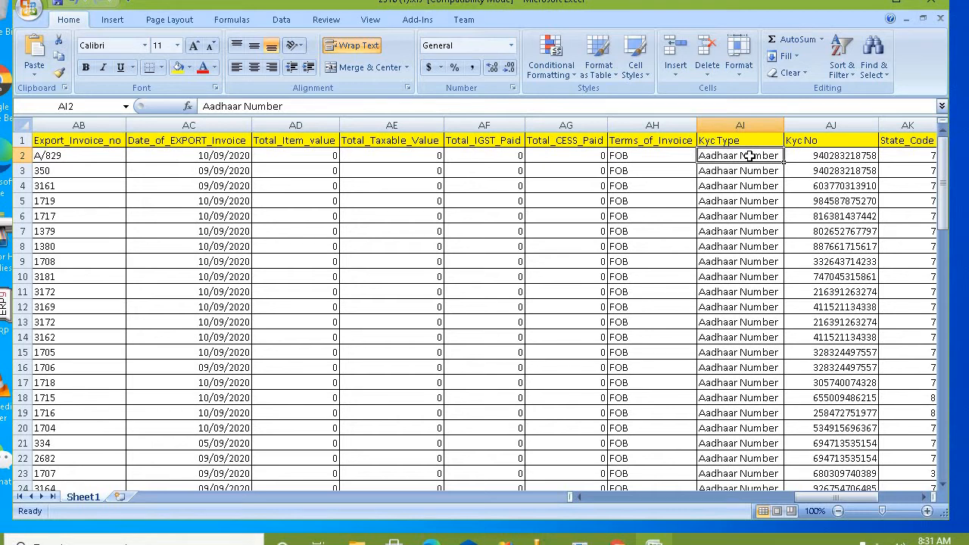
pyautogui.press('Right')
pyautogui.press('Left')
# Step: Sign in to ZedEx with the user name and password
pyautogui.click(580, 543)
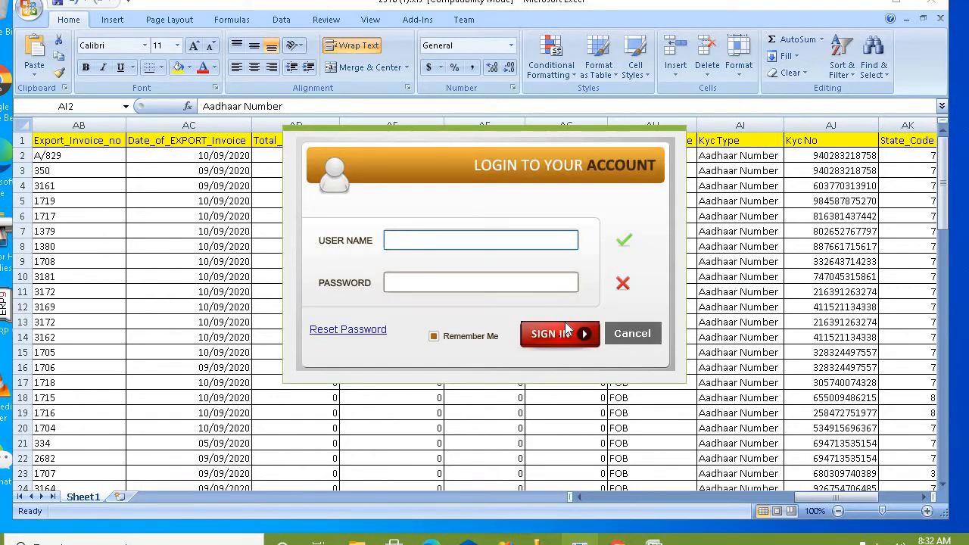
pyautogui.press('Tab')
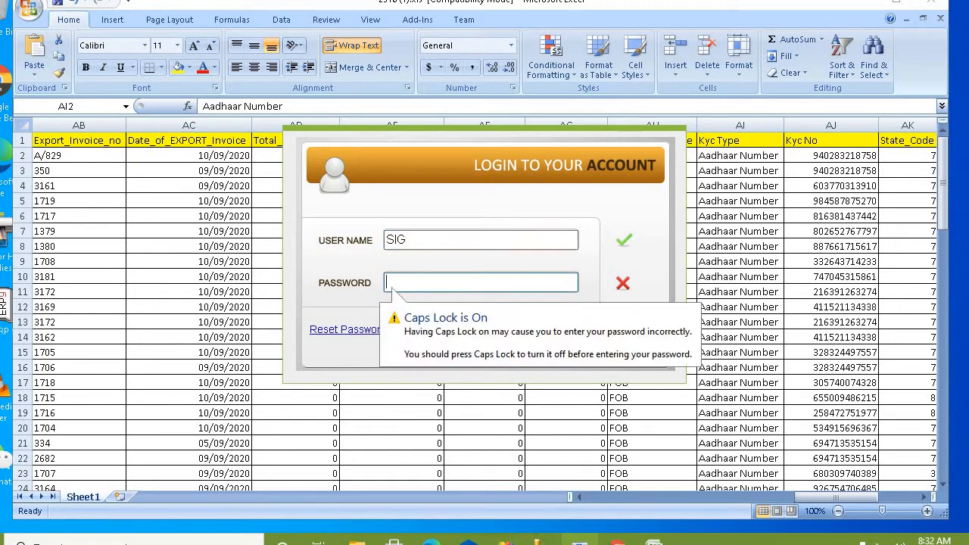
pyautogui.press('Return')
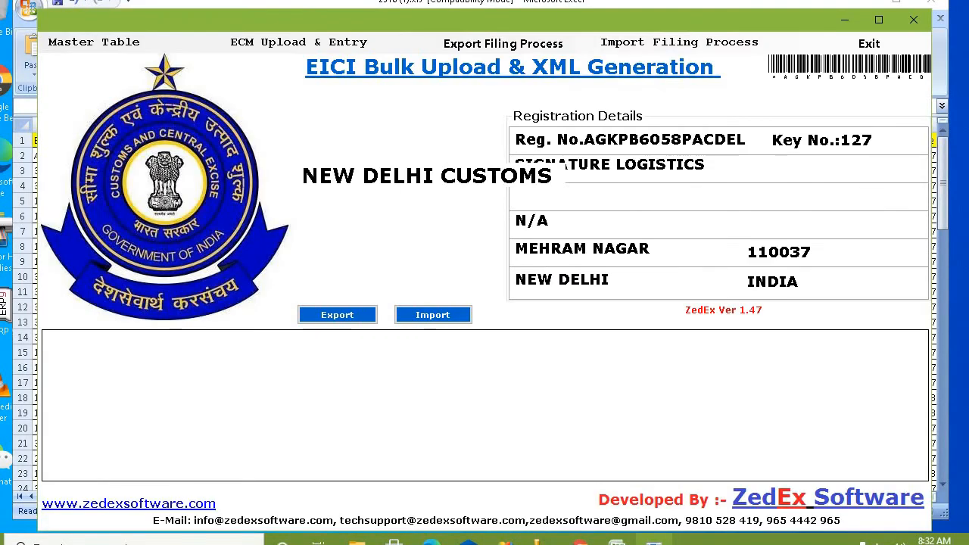
# Step: Look at the CSB V export form, close it, then load the CBE XIII import form
pyautogui.click(523, 45)
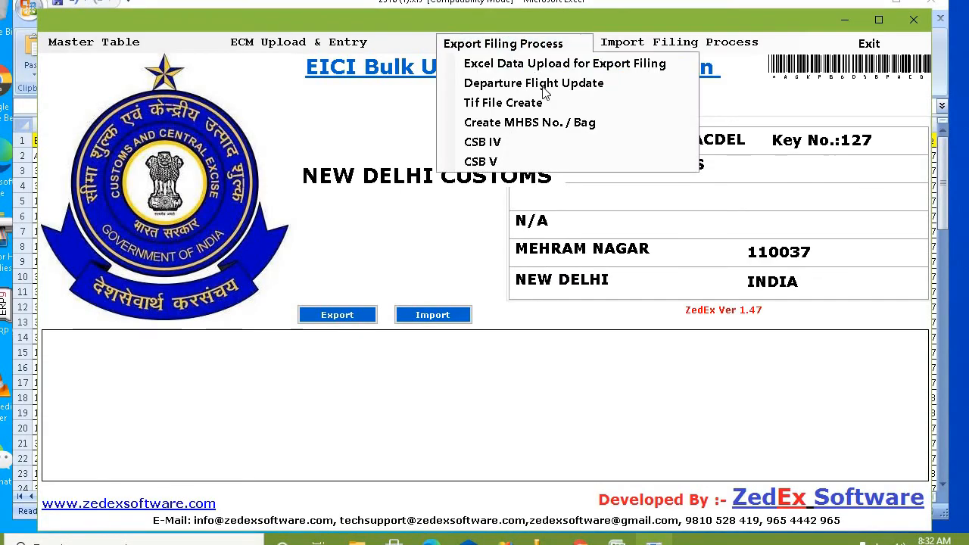
pyautogui.click(527, 158)
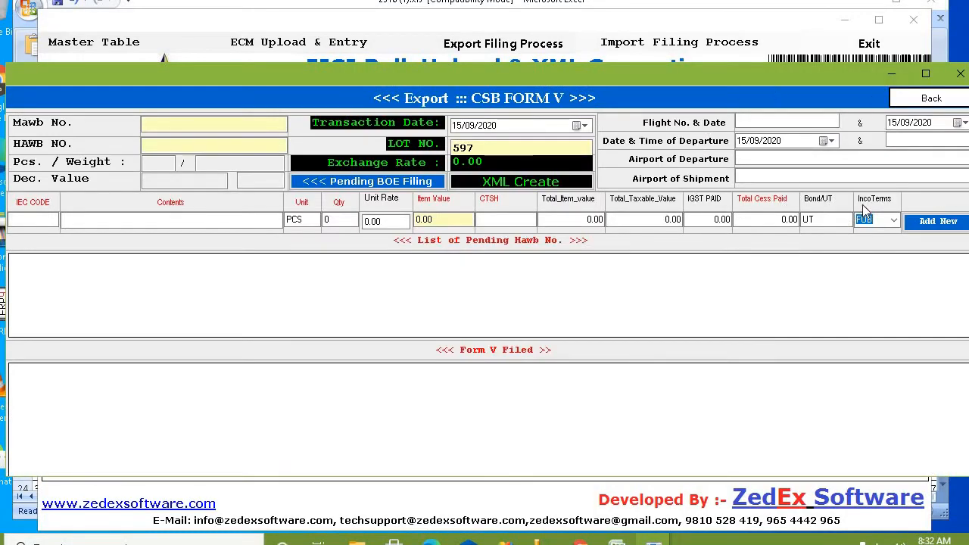
pyautogui.click(934, 101)
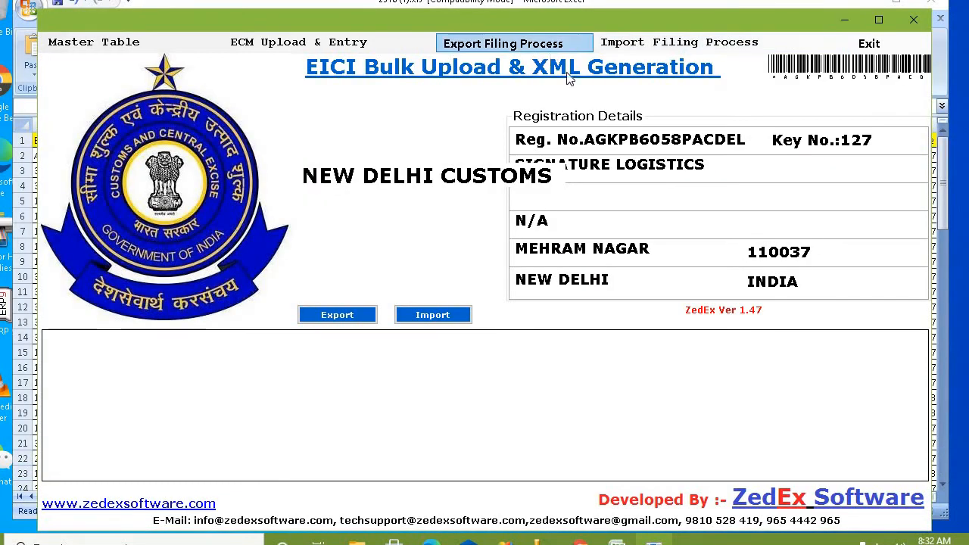
pyautogui.click(543, 53)
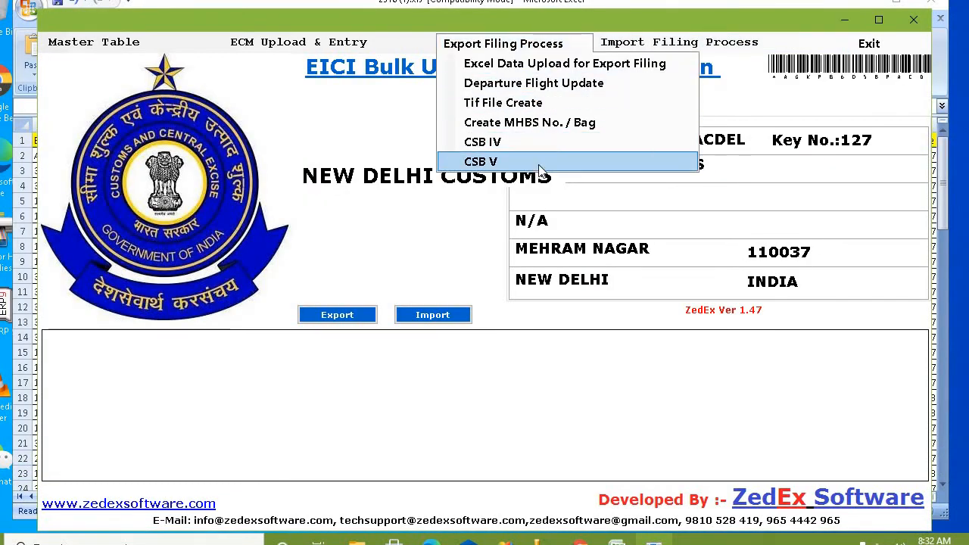
pyautogui.click(684, 47)
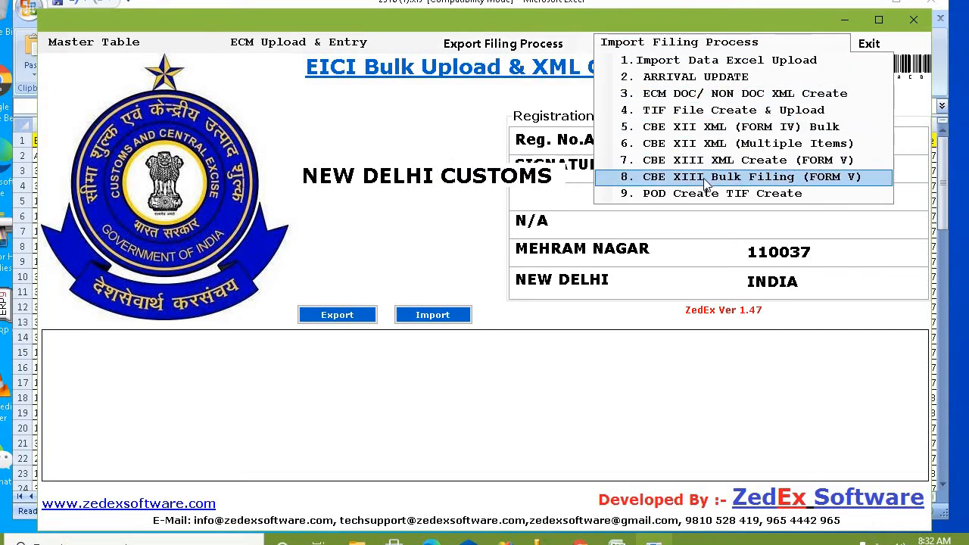
pyautogui.click(725, 159)
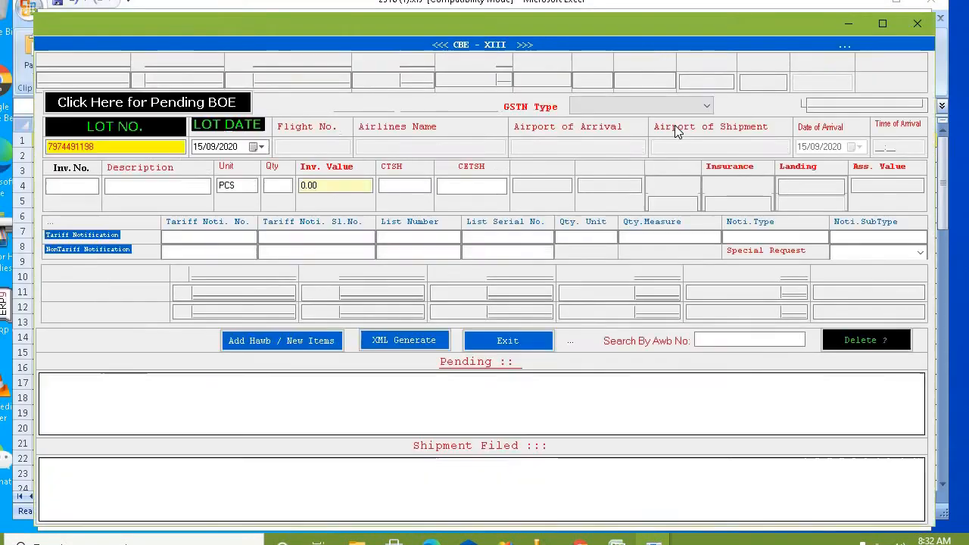
# Step: Dismiss the GSTN Type list, then minimize the CBE-XIII form and EICI main window
pyautogui.click(710, 105)
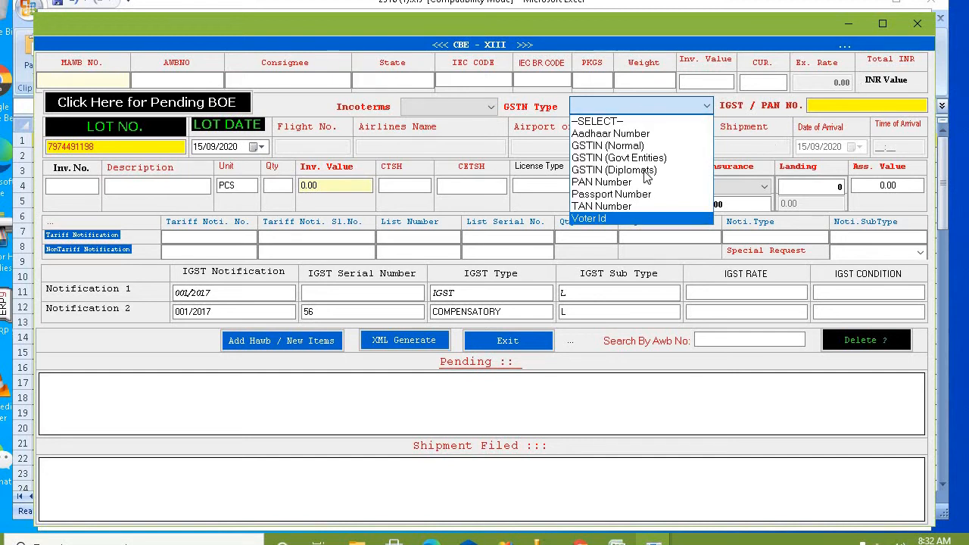
pyautogui.click(848, 30)
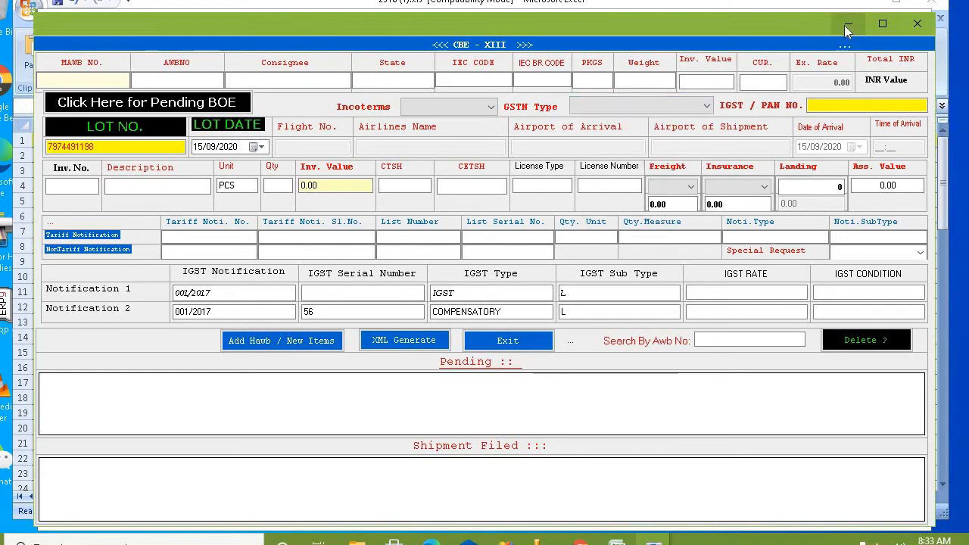
pyautogui.click(848, 26)
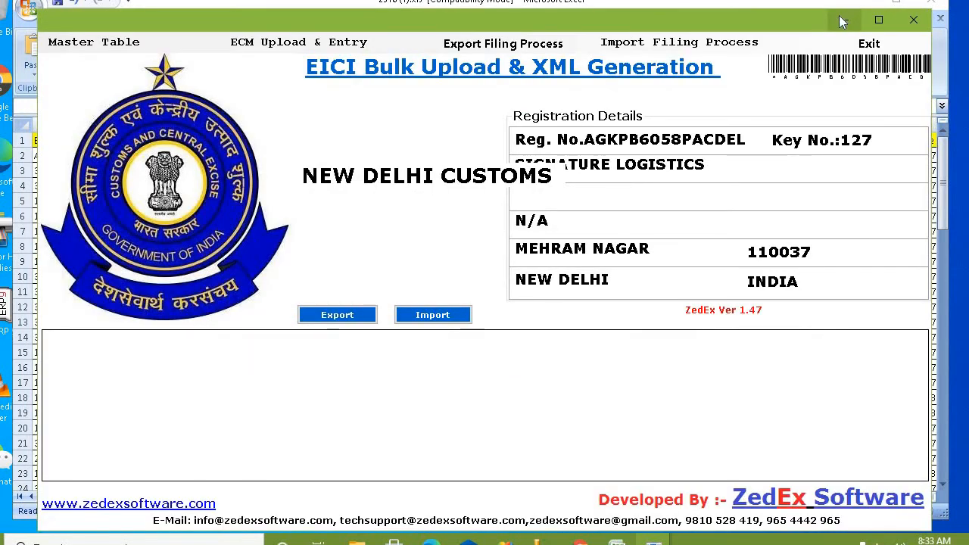
pyautogui.click(842, 21)
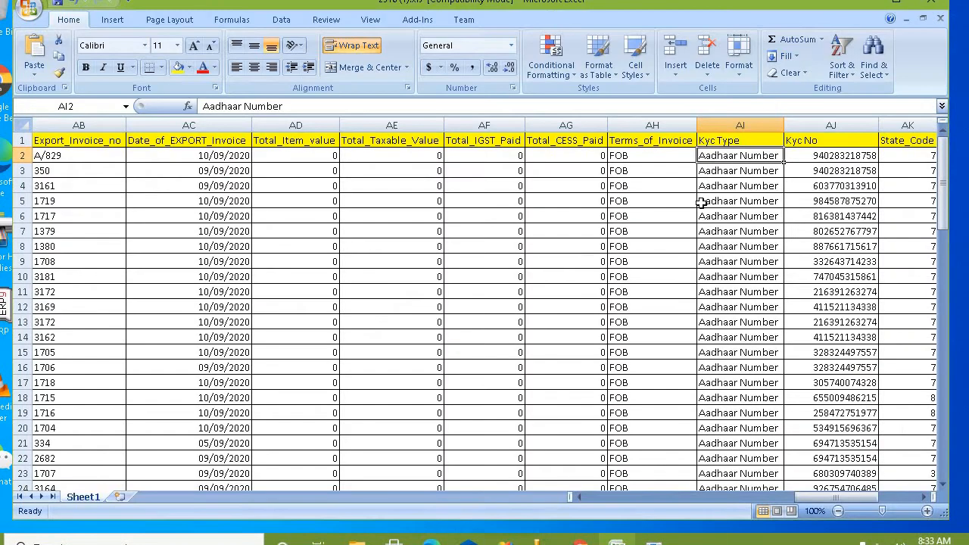
pyautogui.click(834, 168)
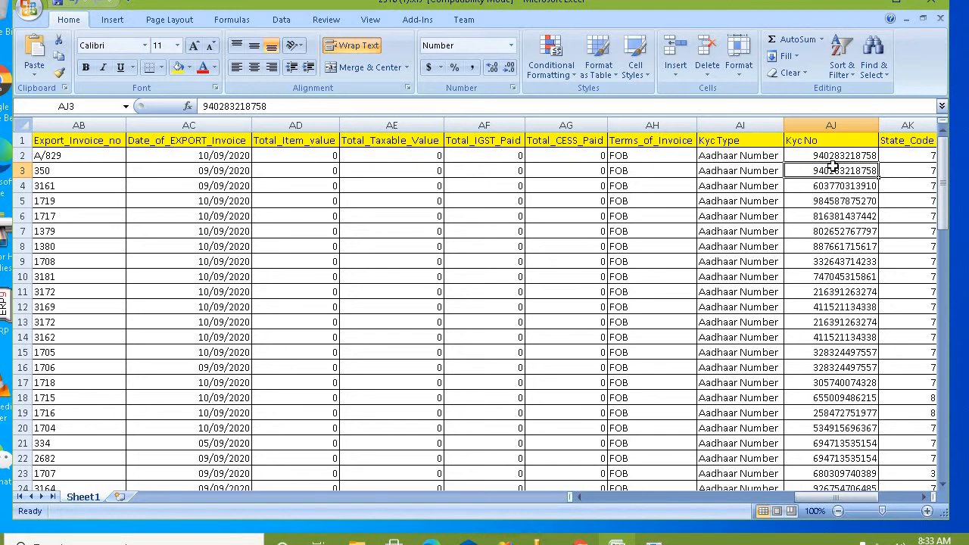
pyautogui.press('Right')
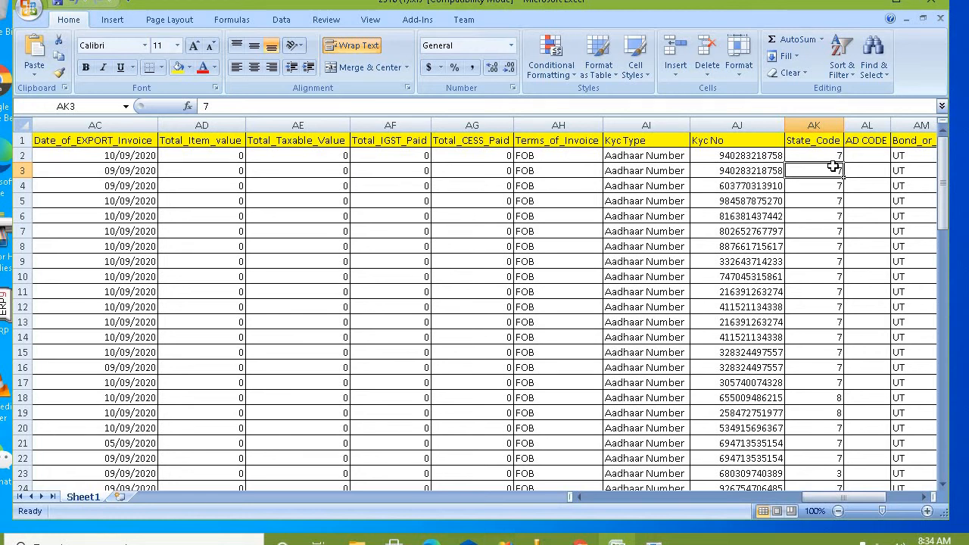
pyautogui.press('Right')
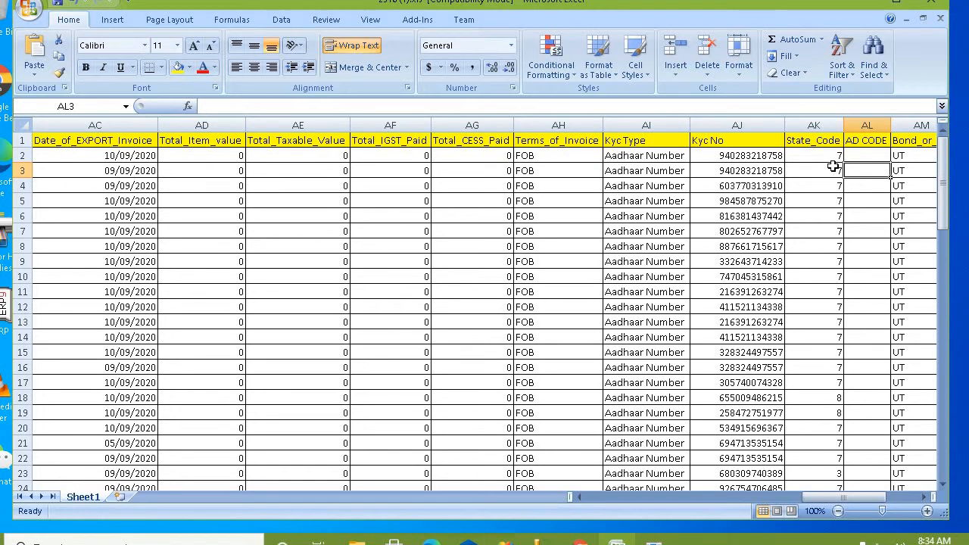
pyautogui.press('Up')
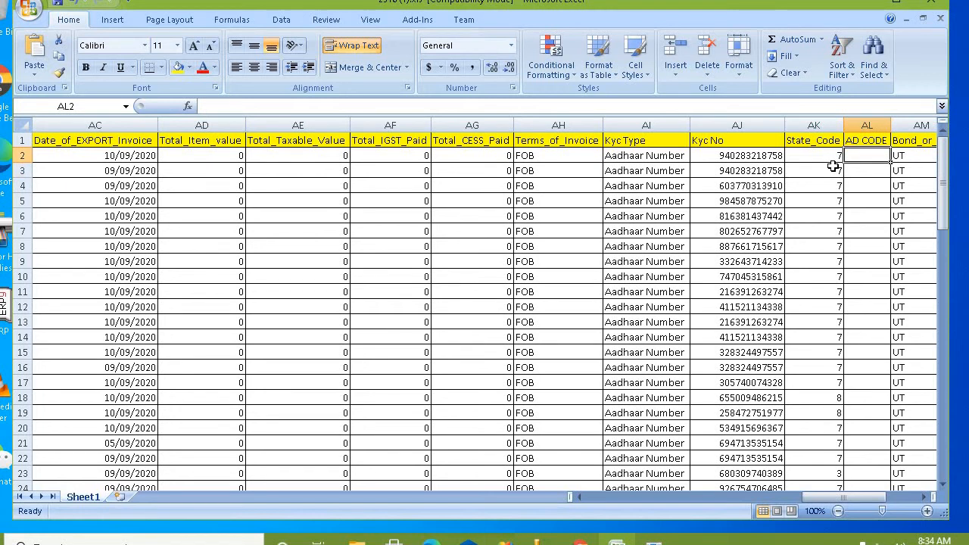
pyautogui.press('Right')
pyautogui.press('Up')
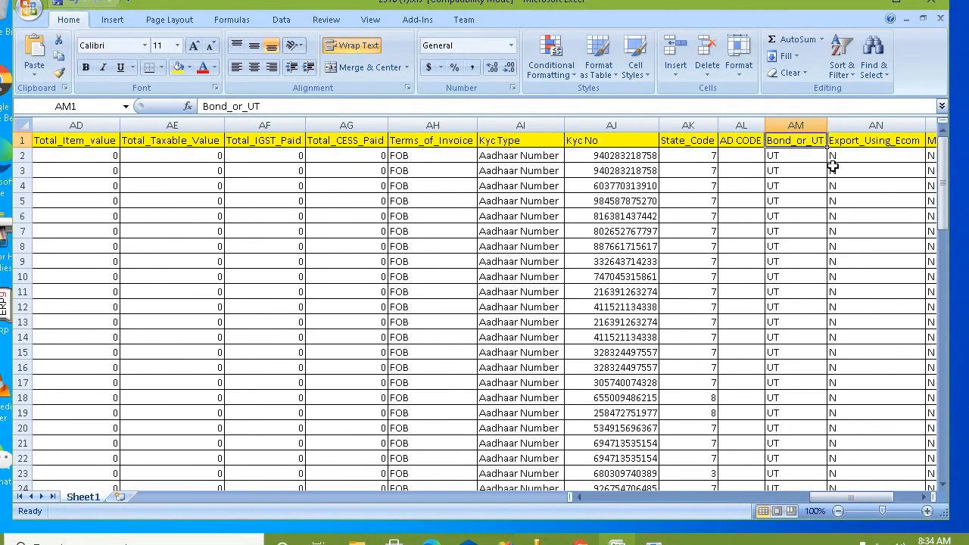
pyautogui.press('Down')
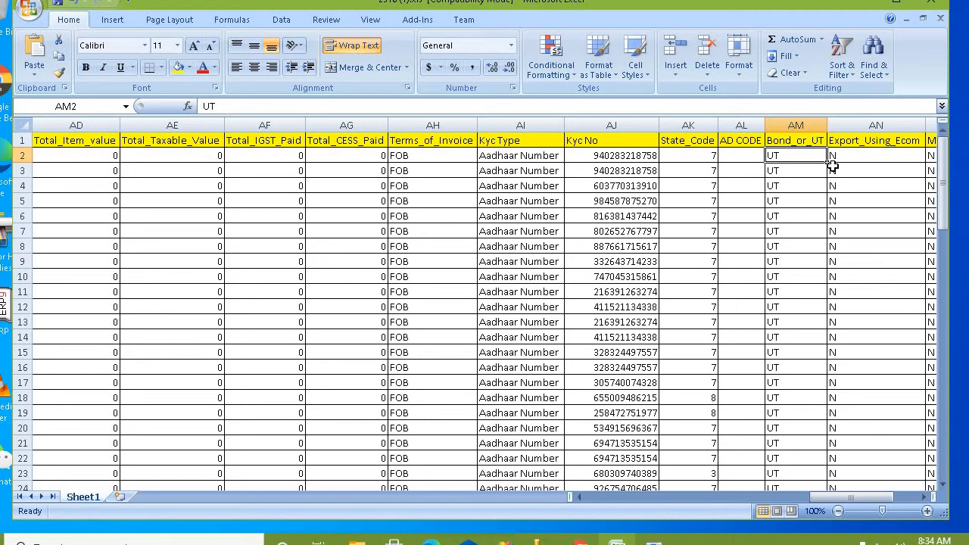
pyautogui.press('Right')
pyautogui.press('Right')
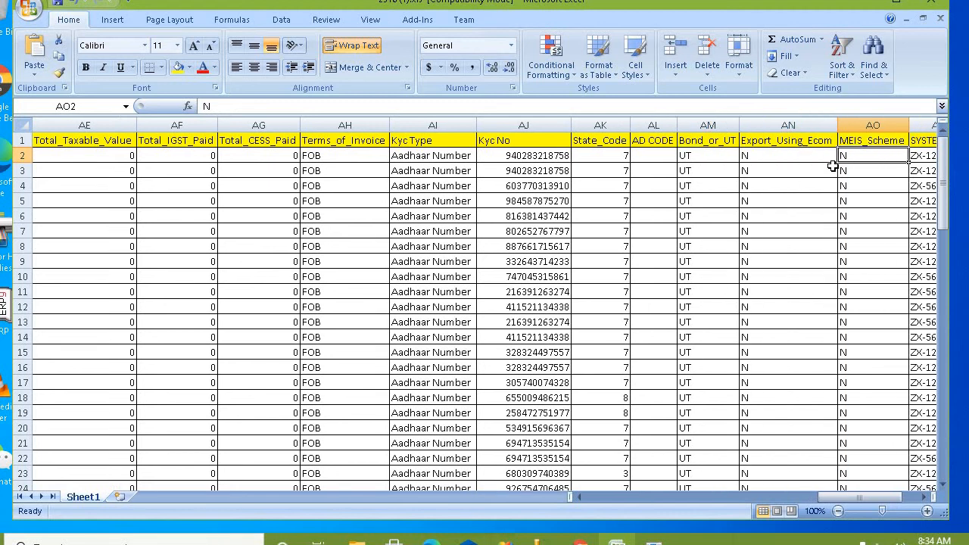
pyautogui.press('Left')
pyautogui.press('Down')
pyautogui.press('Up')
pyautogui.press('Up')
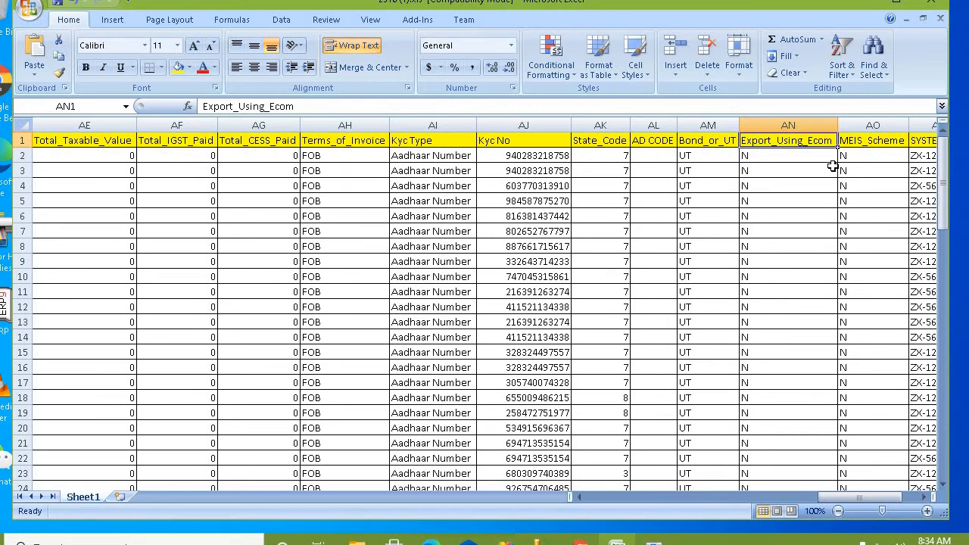
pyautogui.press('Right')
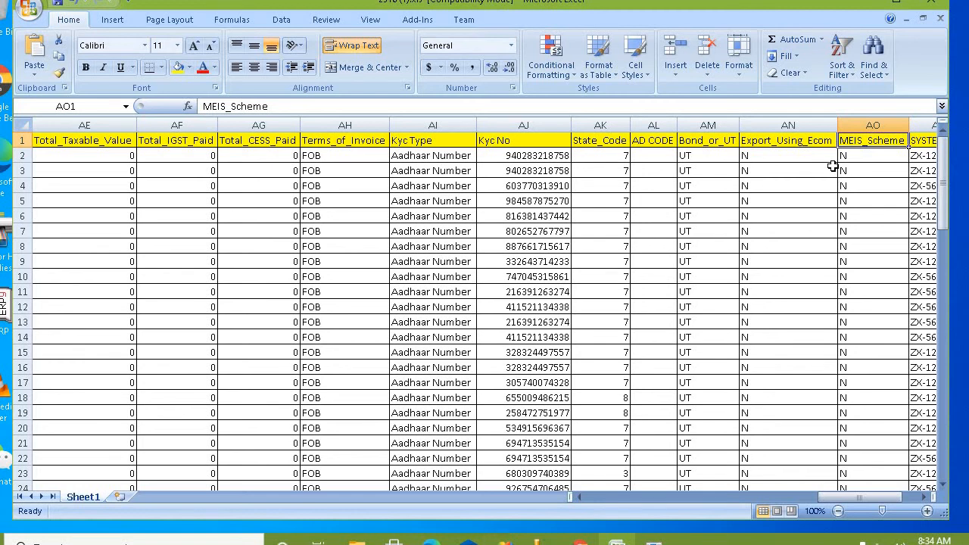
pyautogui.press('Right')
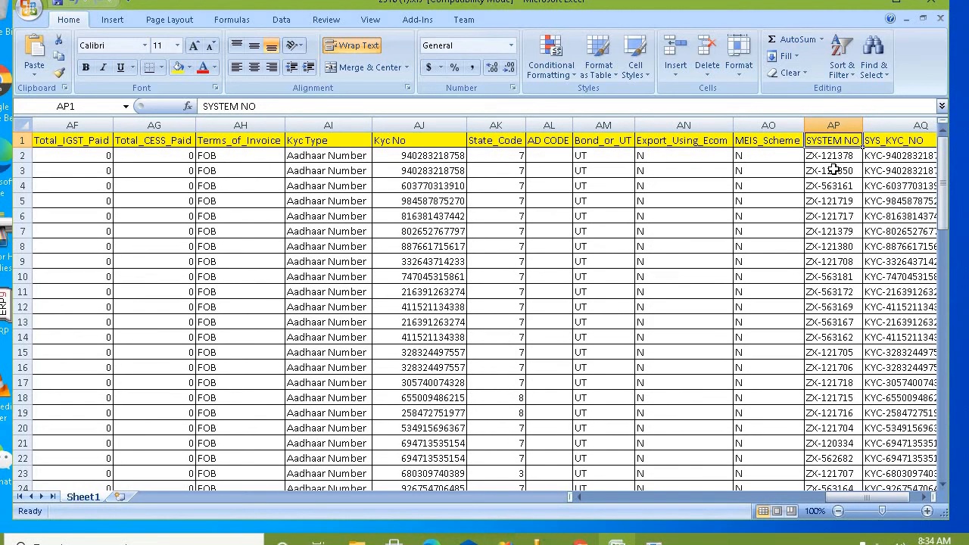
pyautogui.click(833, 168)
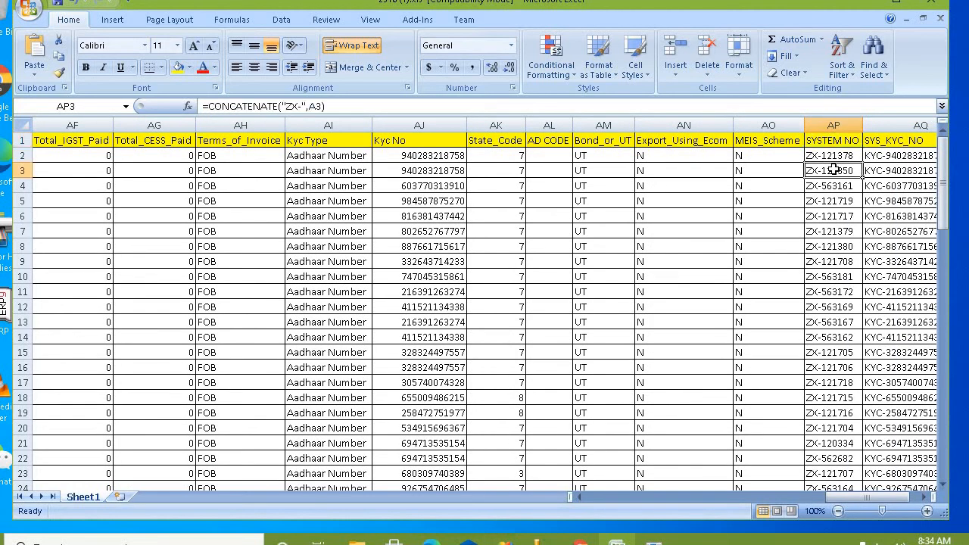
pyautogui.click(850, 276)
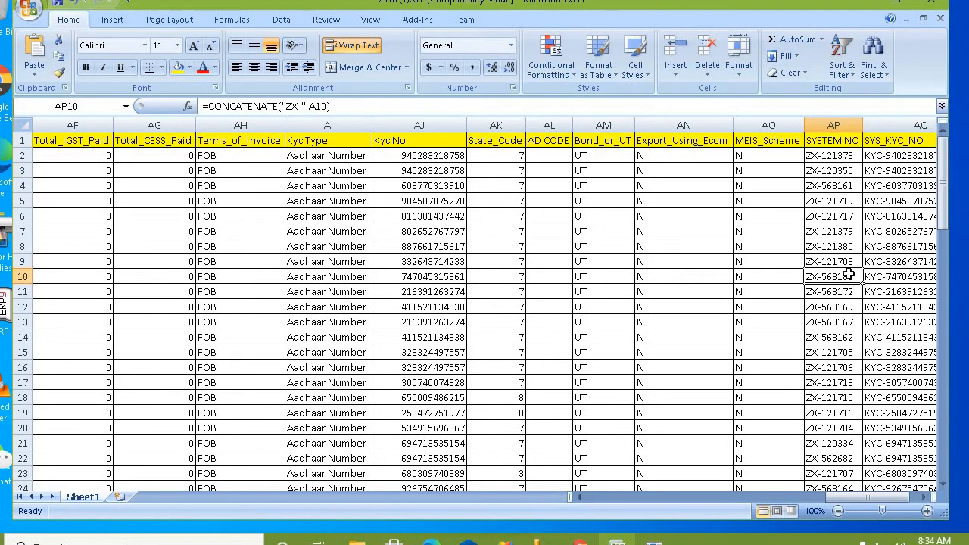
pyautogui.hotkey('ctrl', 'Home')
pyautogui.press('Down')
pyautogui.press('Down')
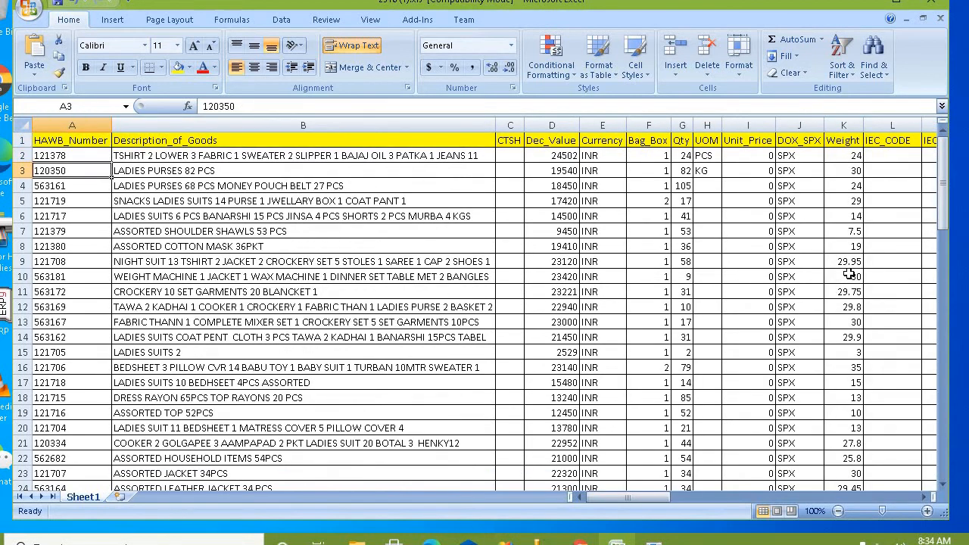
pyautogui.press('Down')
pyautogui.press('Down')
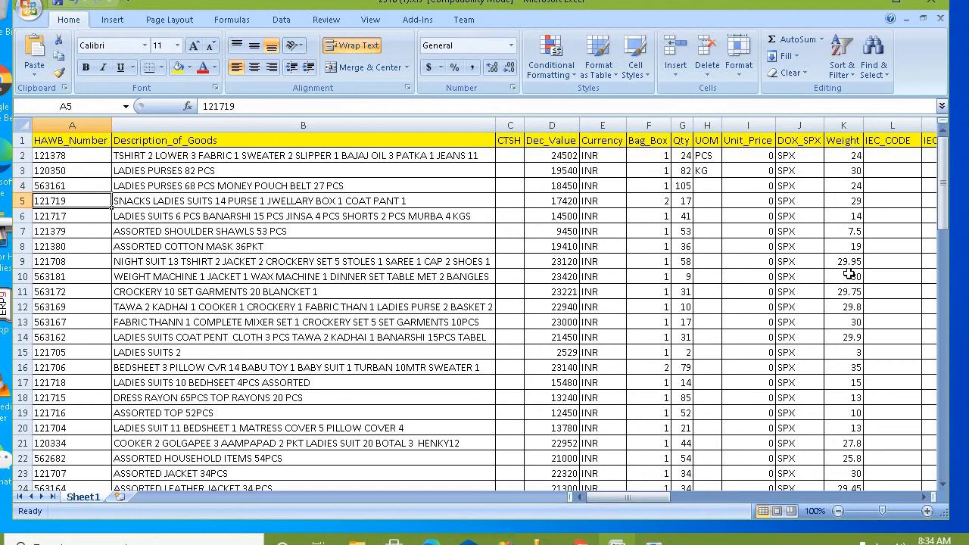
pyautogui.write('AX1001')
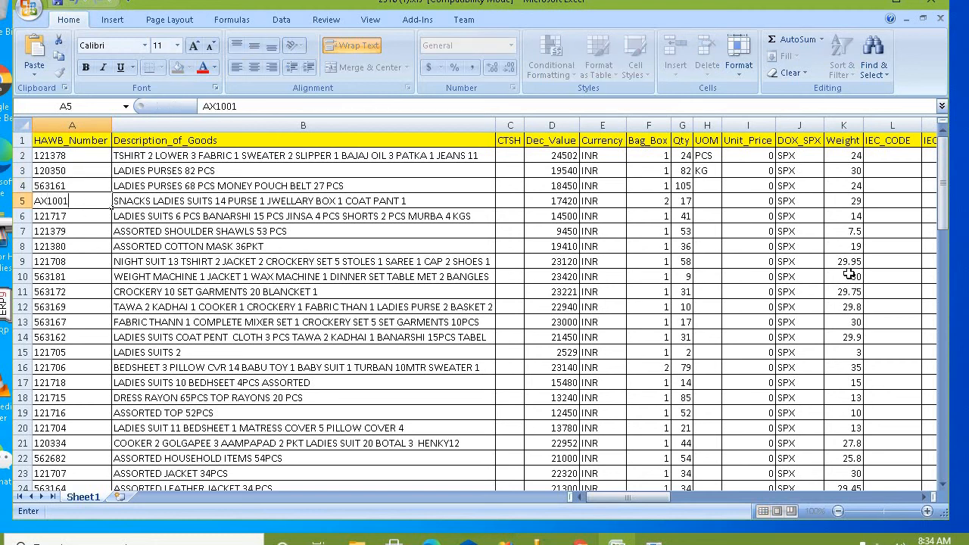
pyautogui.press('Return')
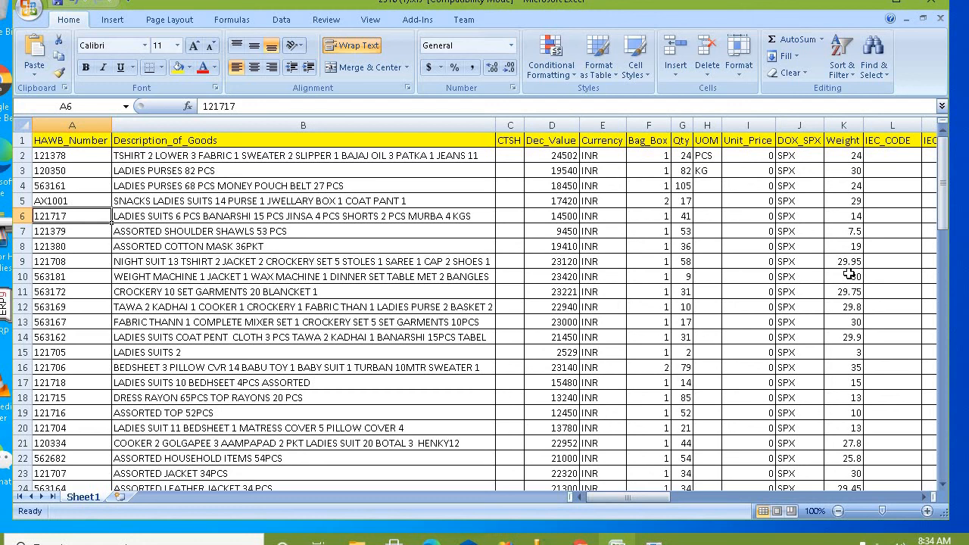
pyautogui.press('Up')
pyautogui.hotkey('ctrl', 'z')
pyautogui.press('Right')
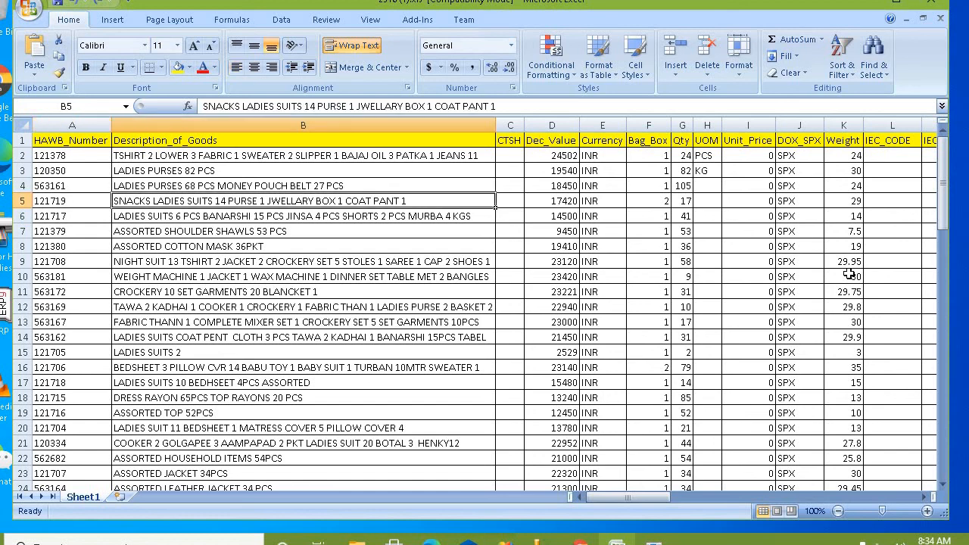
pyautogui.press('Right')
pyautogui.press('Right')
pyautogui.press('Right')
pyautogui.press('Right')
pyautogui.press('Right')
pyautogui.press('Right')
pyautogui.press('Right')
pyautogui.press('Right')
pyautogui.press('Right')
pyautogui.press('Right')
pyautogui.press('Right')
pyautogui.press('Right')
pyautogui.press('Right')
pyautogui.press('Right')
pyautogui.press('Right')
pyautogui.press('Right')
pyautogui.press('Right')
pyautogui.press('Right')
pyautogui.press('Right')
pyautogui.press('Right')
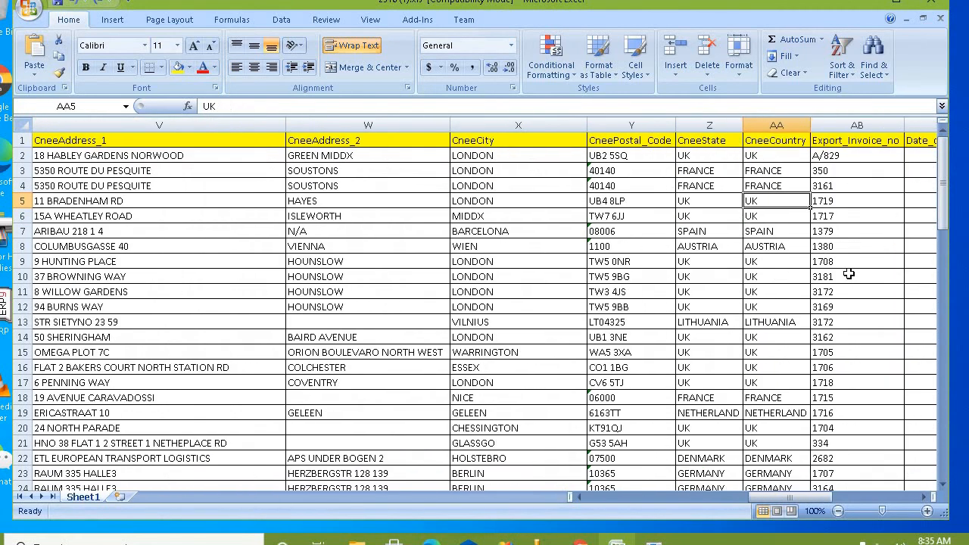
# Step: Move from row 5 to AP3 and select its whole =CONCATENATE("ZX-",A3) formula for editing
pyautogui.press('Right')
pyautogui.press('Right')
pyautogui.press('Right')
pyautogui.press('Right')
pyautogui.press('Right')
pyautogui.press('Right')
pyautogui.press('Right')
pyautogui.press('Right')
pyautogui.press('Right')
pyautogui.press('Right')
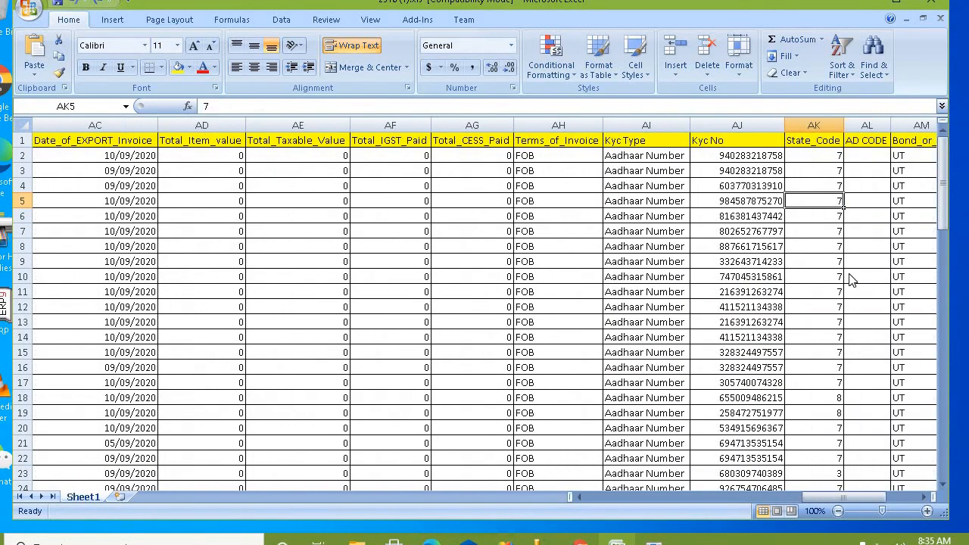
pyautogui.press('Right')
pyautogui.press('Right')
pyautogui.press('Right')
pyautogui.press('Right')
pyautogui.press('Right')
pyautogui.press('Right')
pyautogui.press('Right')
pyautogui.press('Left')
pyautogui.press('Left')
pyautogui.press('Left')
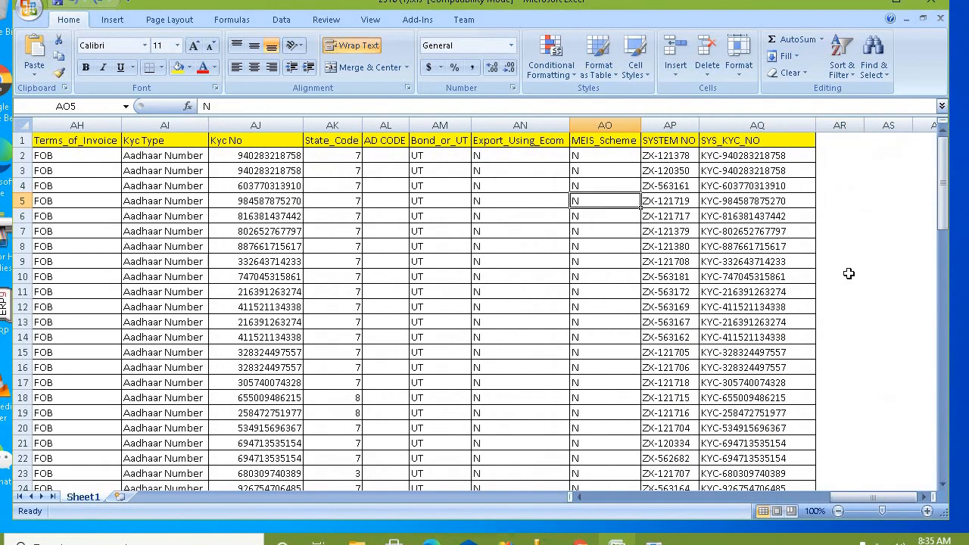
pyautogui.press('Right')
pyautogui.press('Up')
pyautogui.press('Up')
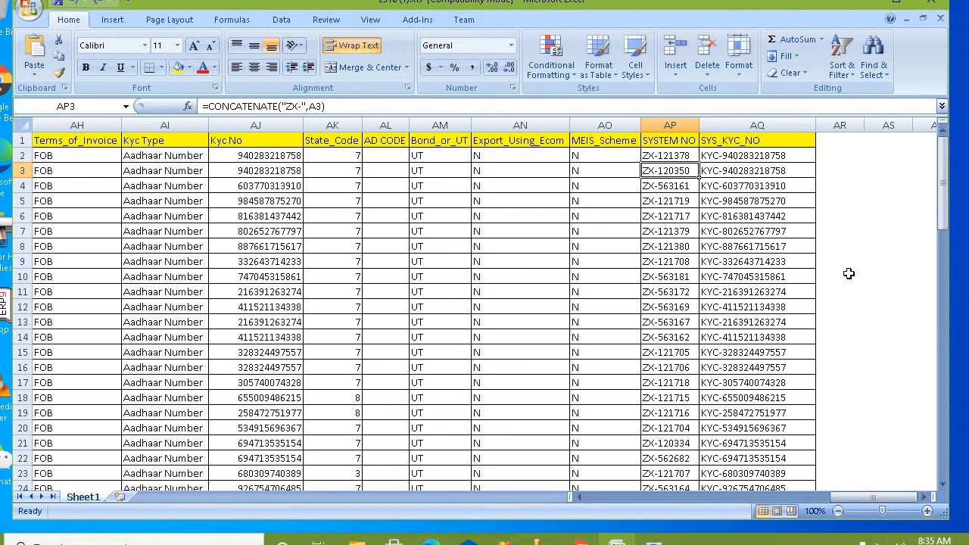
pyautogui.press('F2')
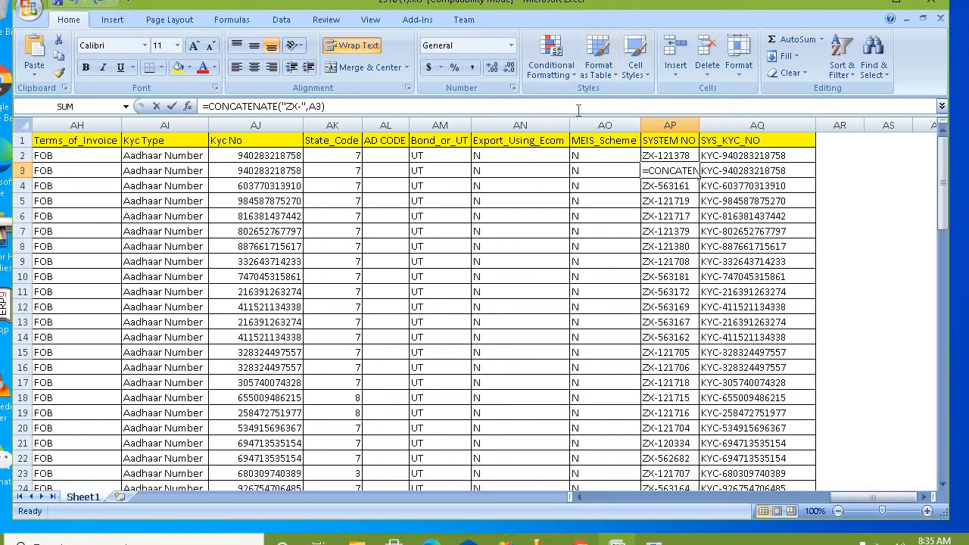
pyautogui.tripleClick(579, 111)
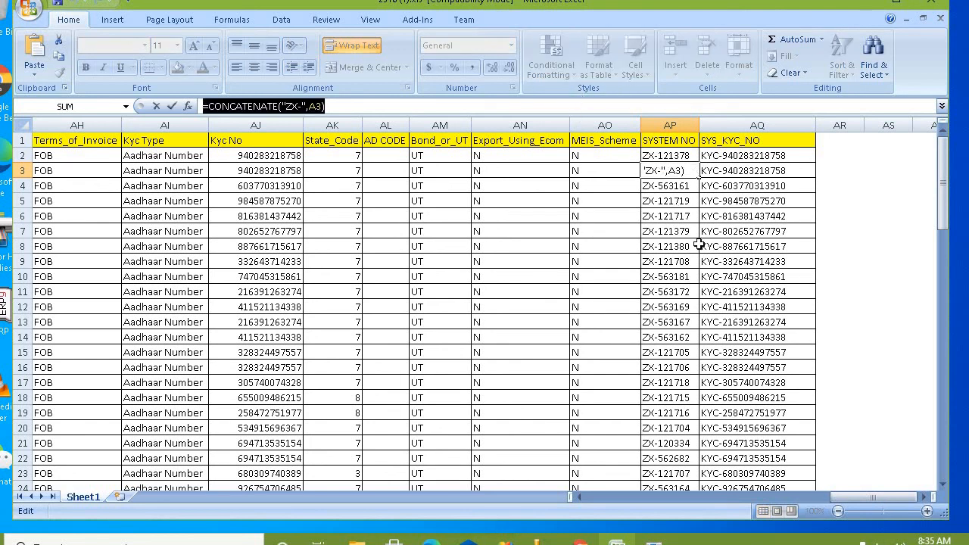